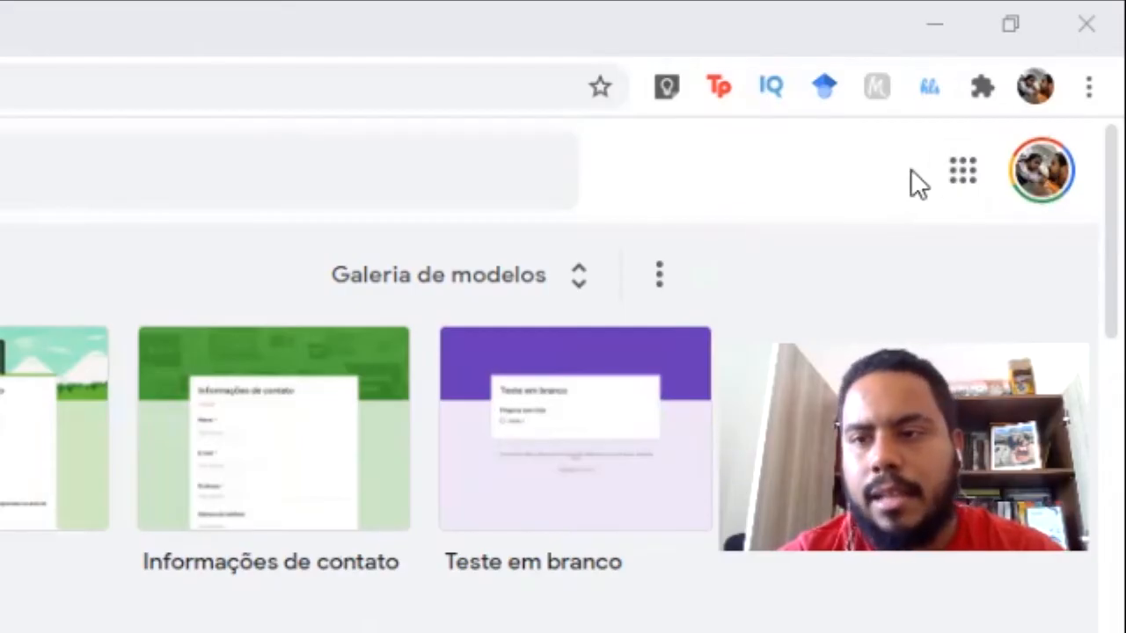
pyautogui.click(975, 186)
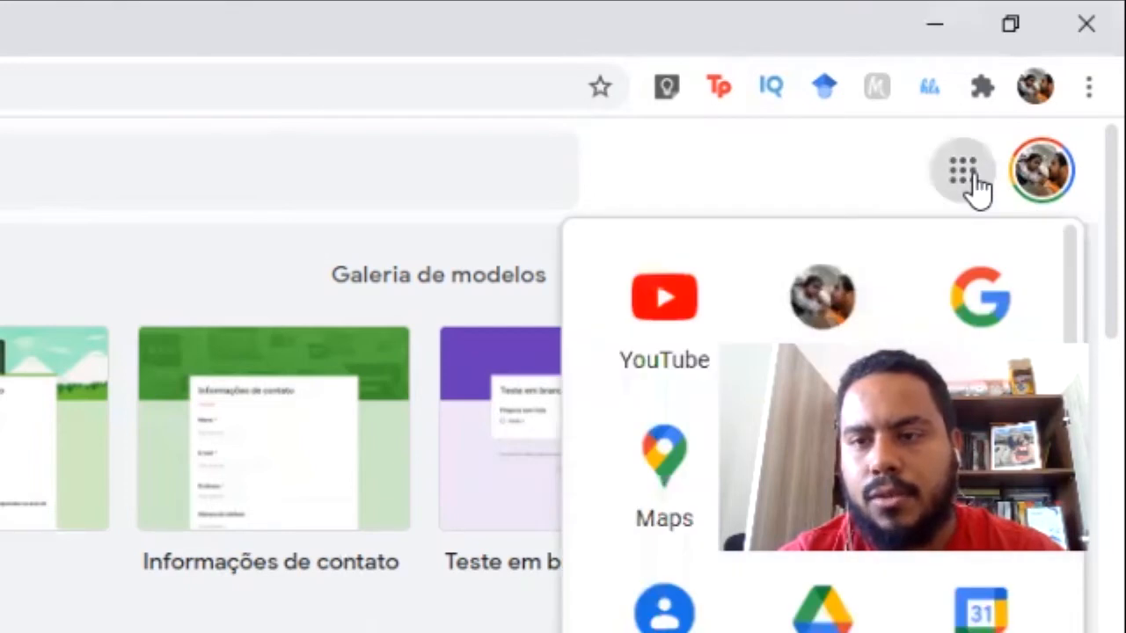
pyautogui.click(973, 188)
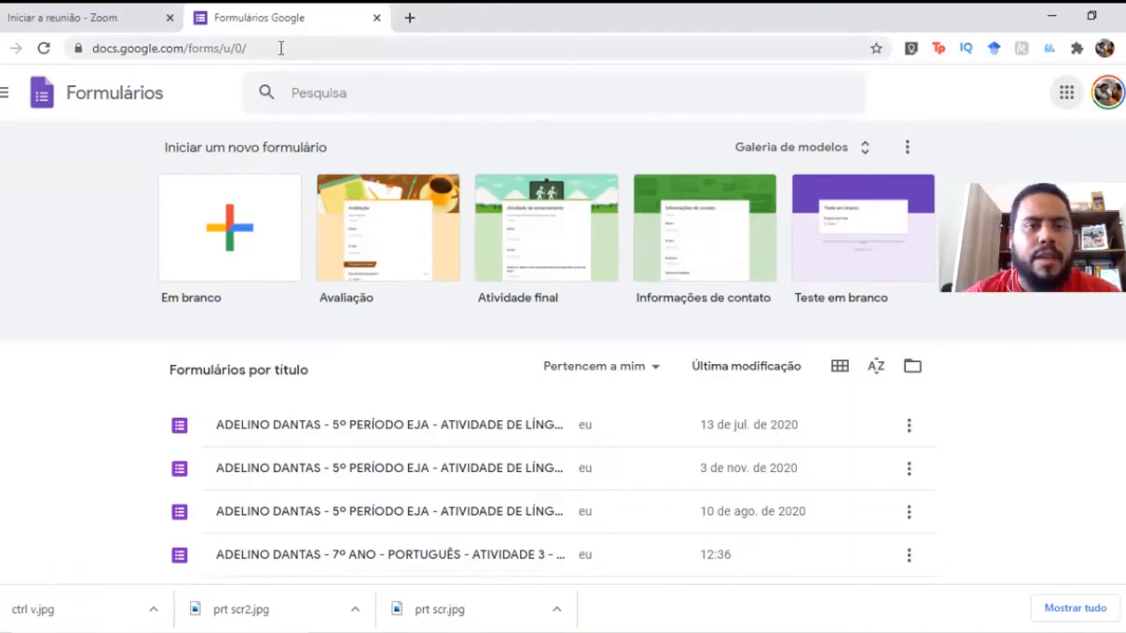
# Open the Google Forms home page at docs.google.com/forms in a new browser tab
pyautogui.click(281, 48)
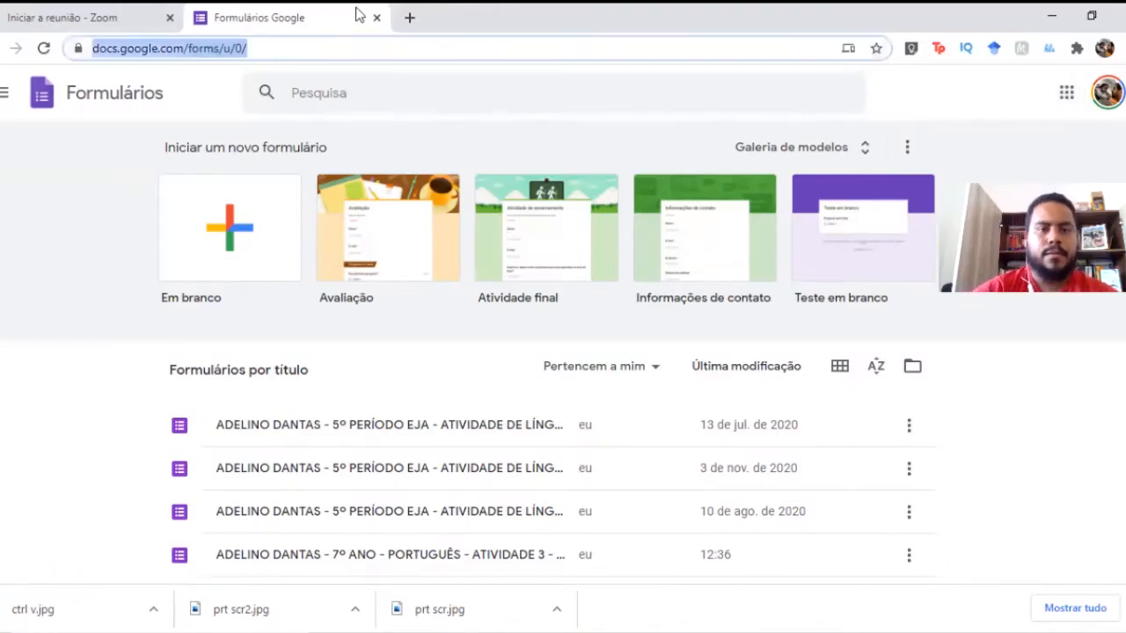
pyautogui.click(409, 18)
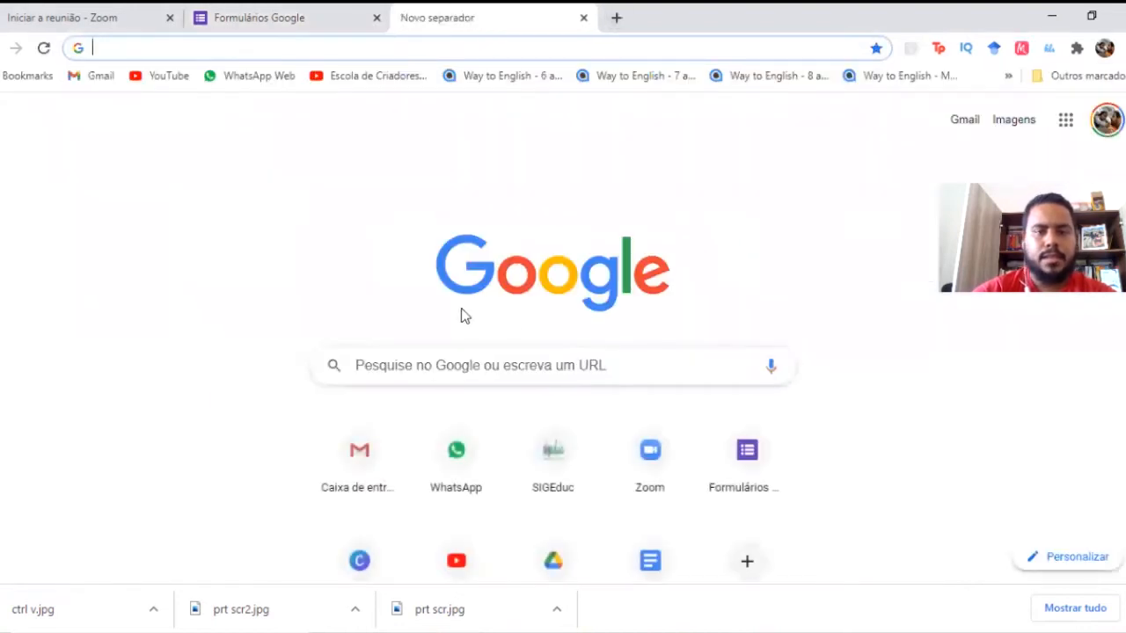
pyautogui.write('doc')
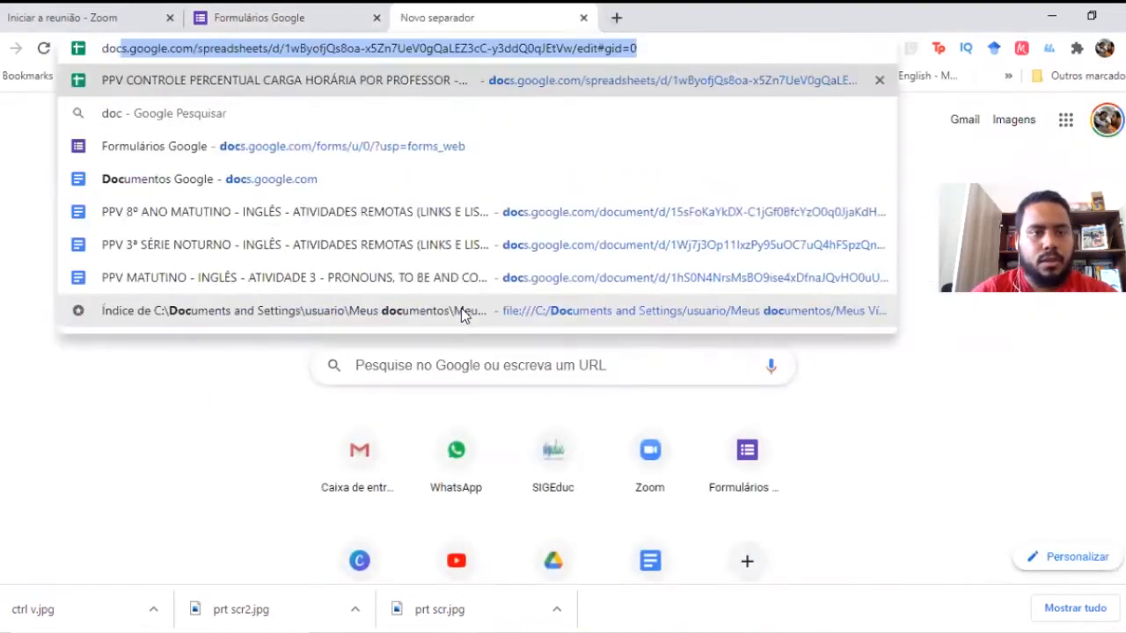
pyautogui.write('s.google.com')
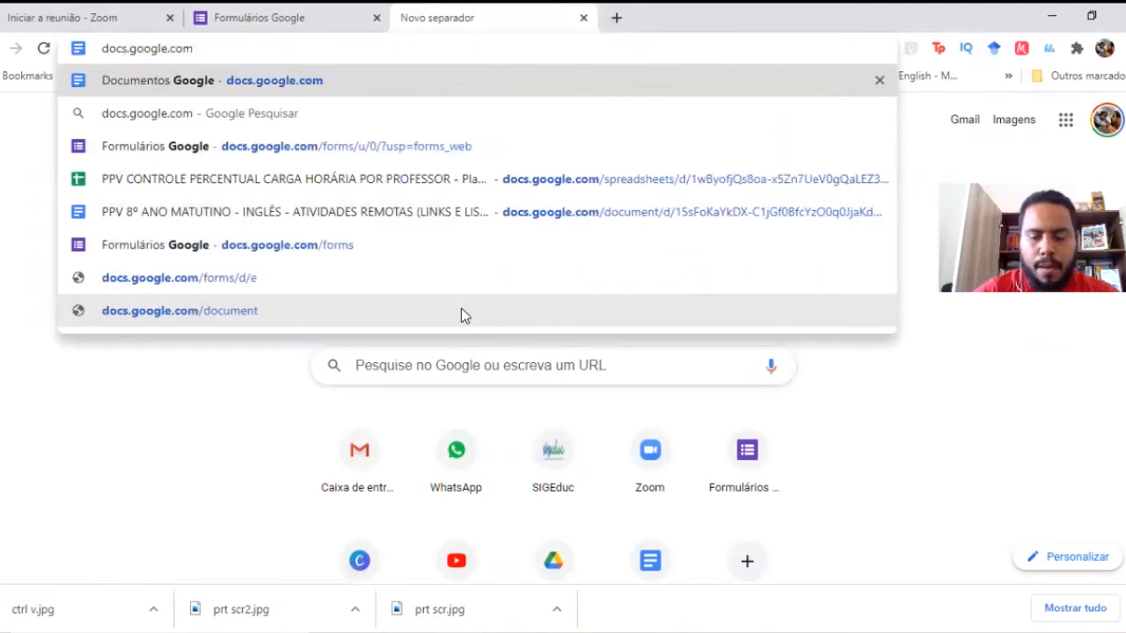
pyautogui.write('/forms')
pyautogui.press('BackSpace')
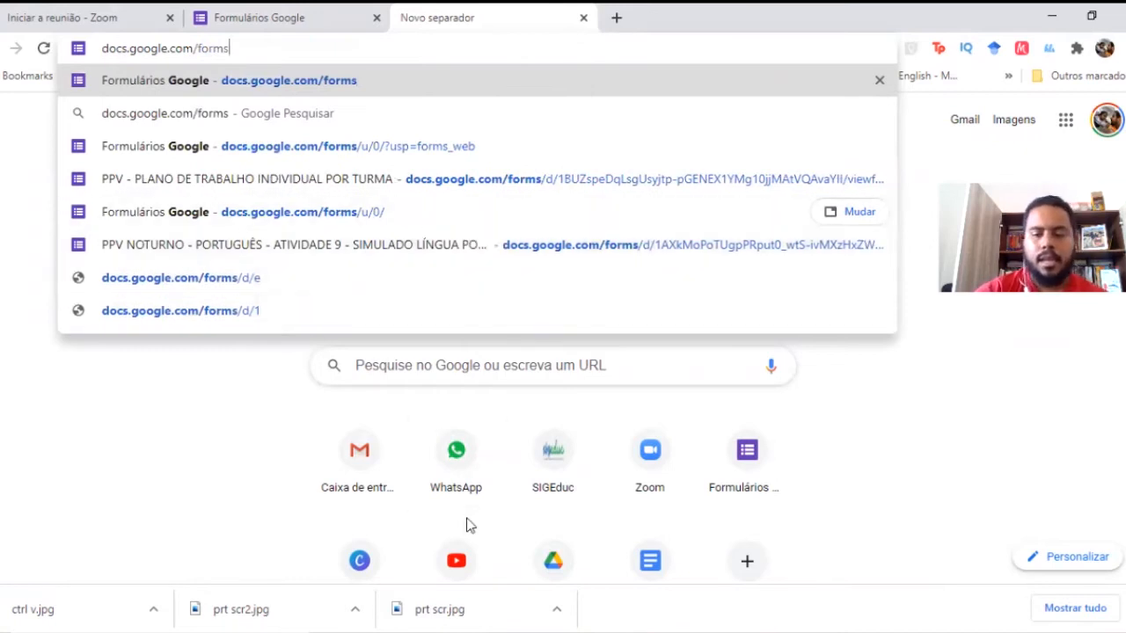
pyautogui.press('Return')
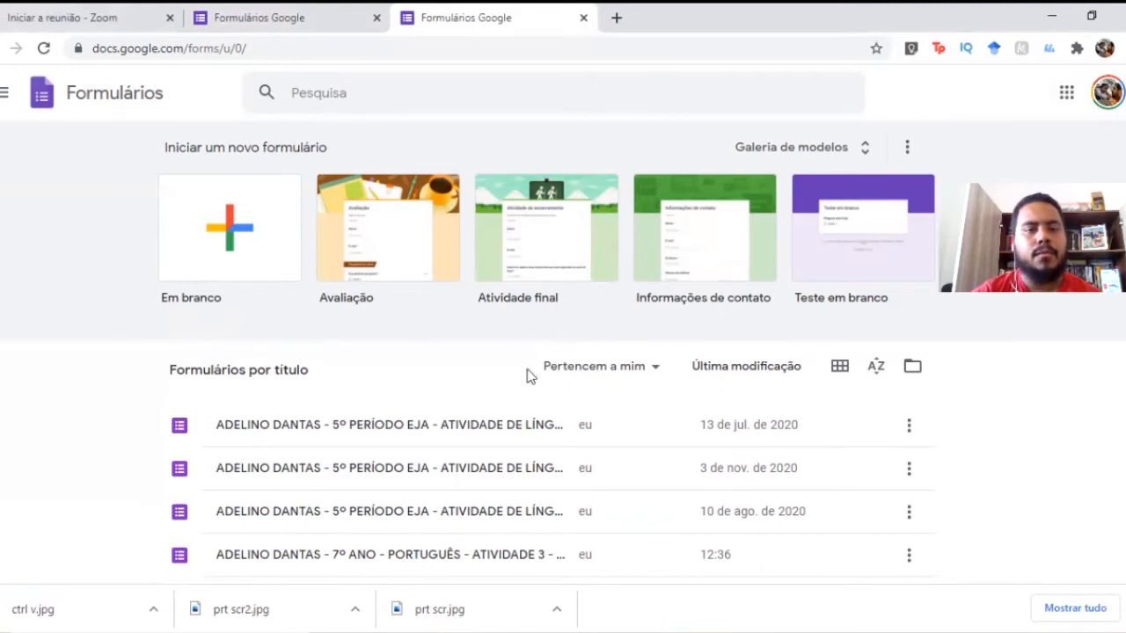
# Create a new blank form from the Google Forms home page
pyautogui.scroll(-8, 364, 304)
pyautogui.scroll(-8, 379, 329)
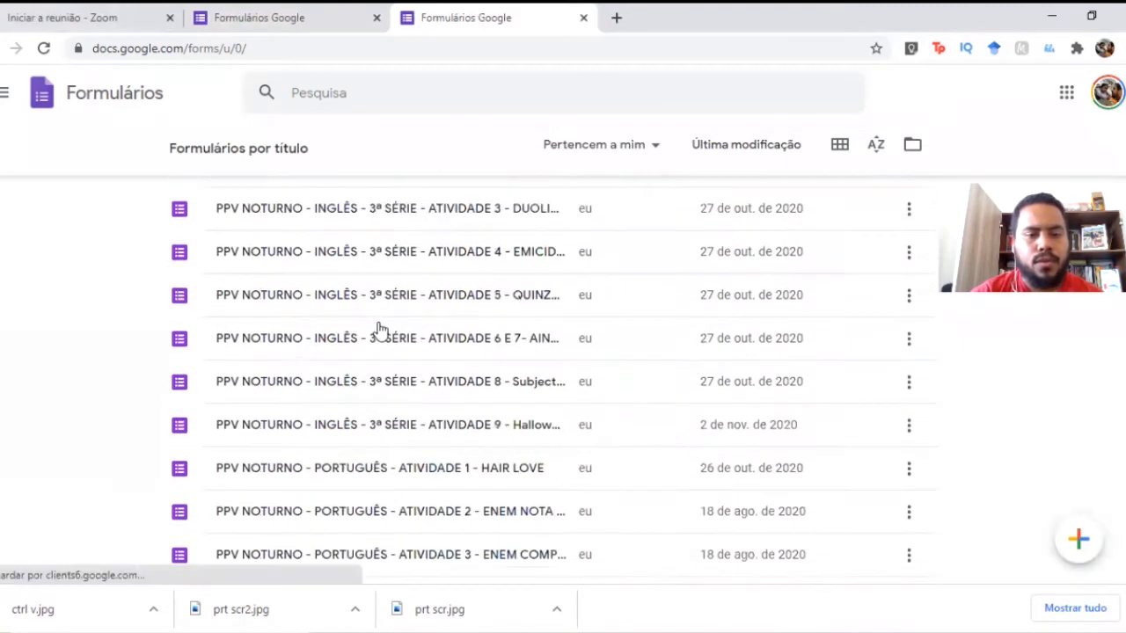
pyautogui.scroll(7, 380, 329)
pyautogui.scroll(-3, 380, 329)
pyautogui.scroll(-1, 380, 328)
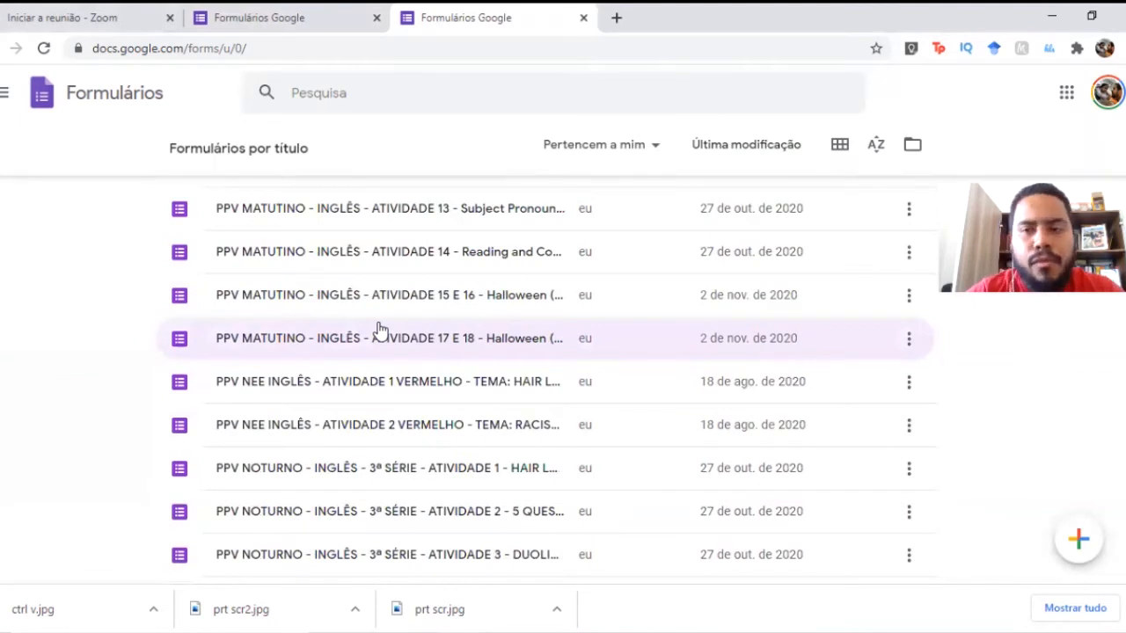
pyautogui.scroll(13, 380, 329)
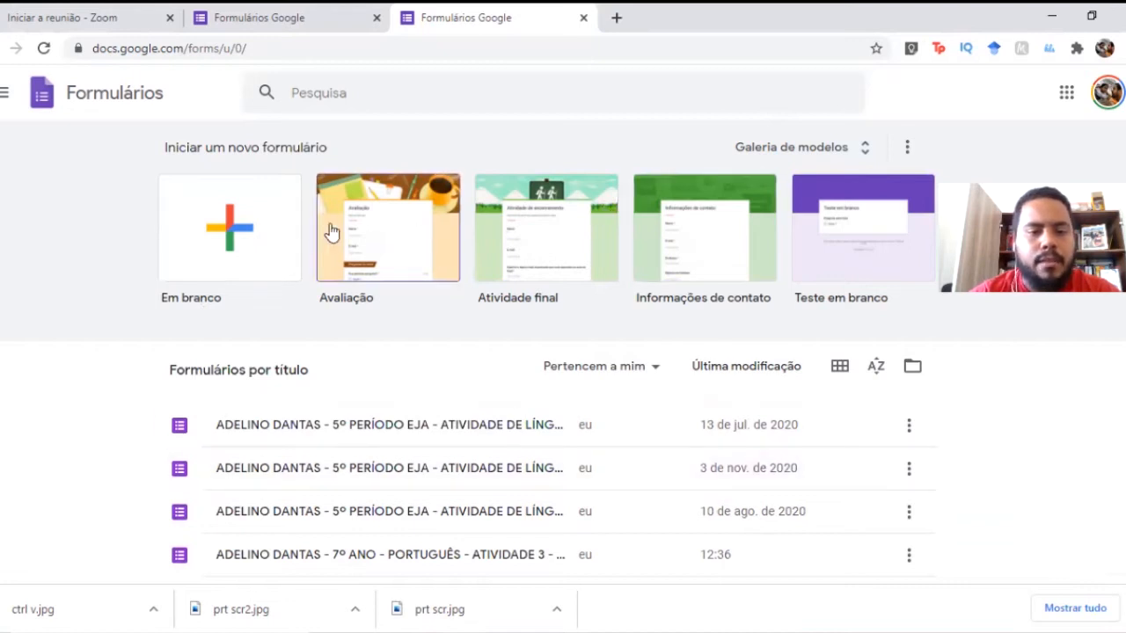
pyautogui.click(255, 238)
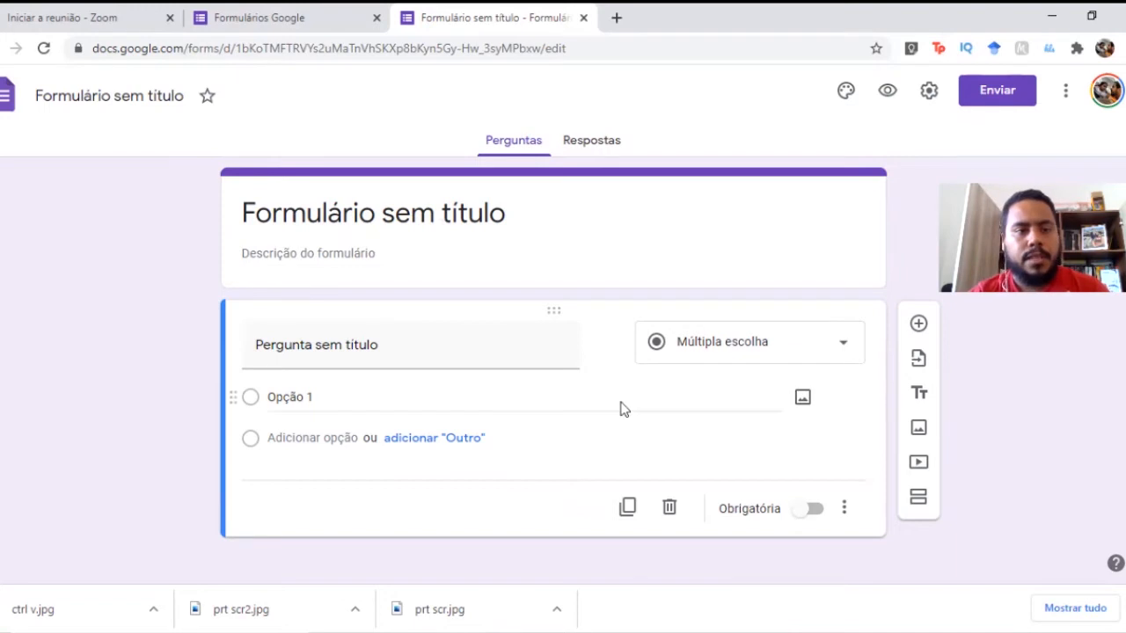
# Replace the untitled form's file name with "PPV MATUTINO 6º ANO"
pyautogui.click(162, 91)
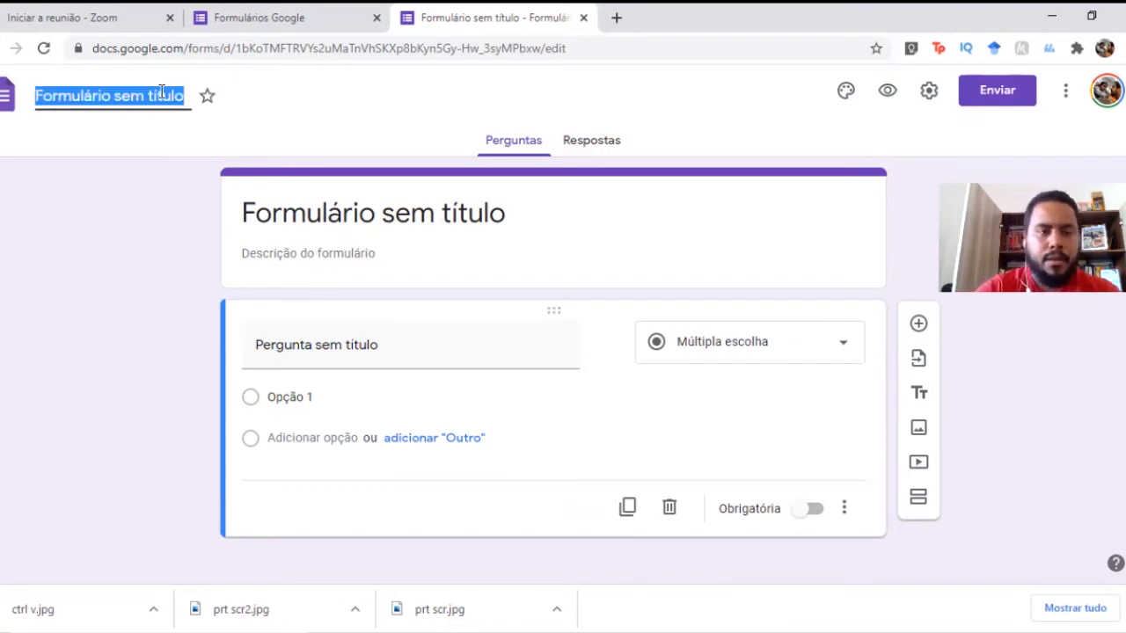
pyautogui.write('P')
pyautogui.press('BackSpace')
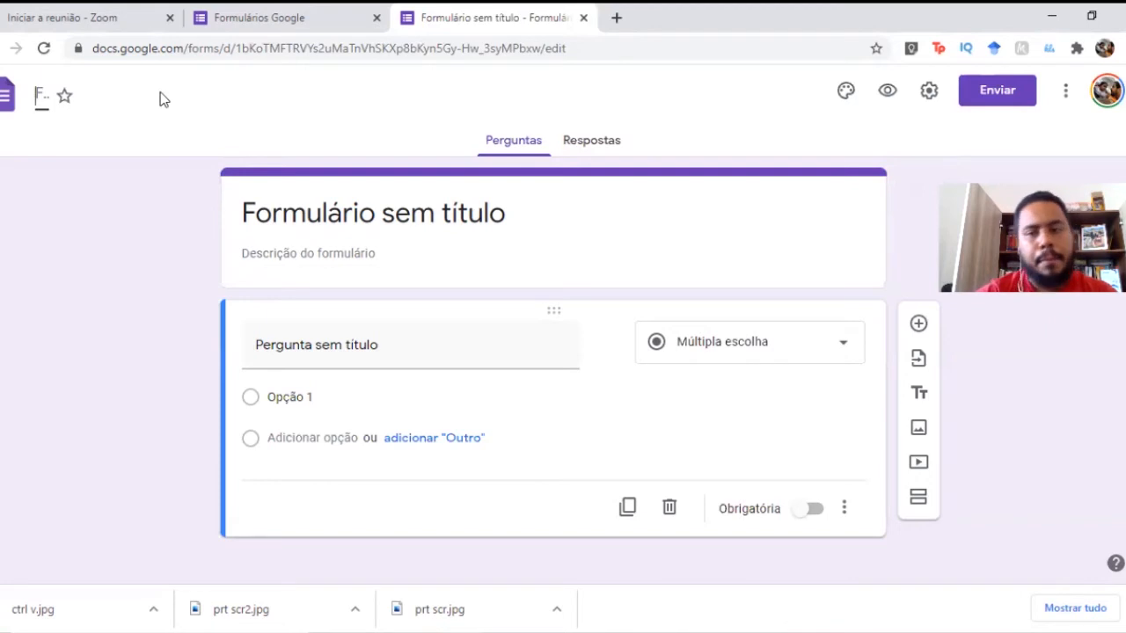
pyautogui.write('PPV')
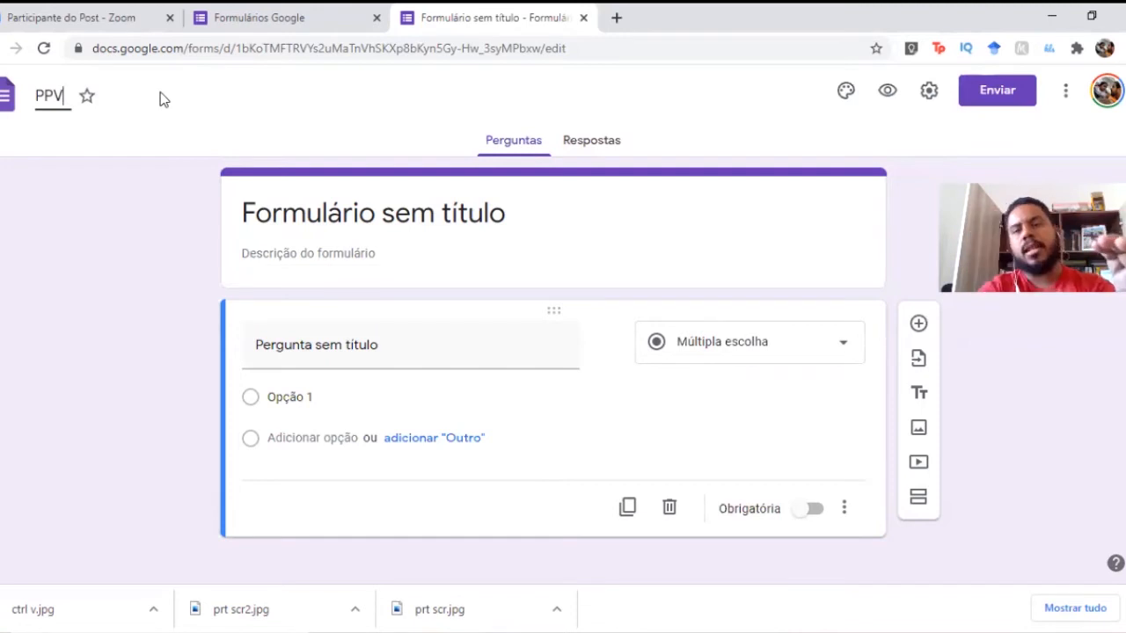
pyautogui.write('F')
pyautogui.press('BackSpace')
pyautogui.press('BackSpace')
pyautogui.write('MATUTINO')
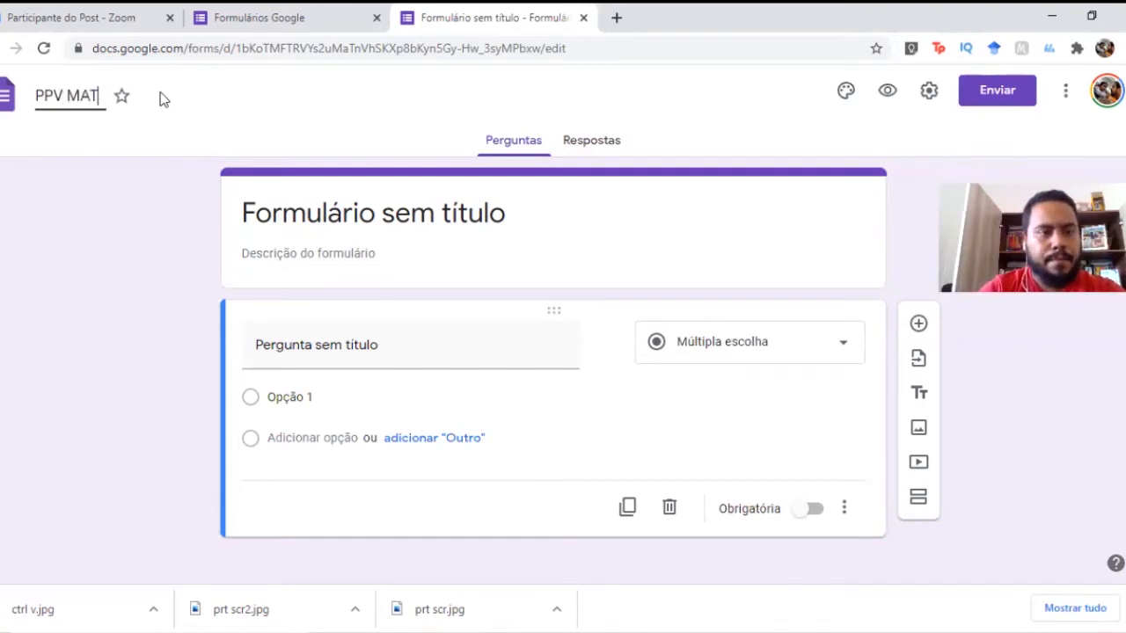
pyautogui.press('BackSpace')
pyautogui.press('BackSpace')
pyautogui.press('BackSpace')
pyautogui.press('BackSpace')
pyautogui.press('BackSpace')
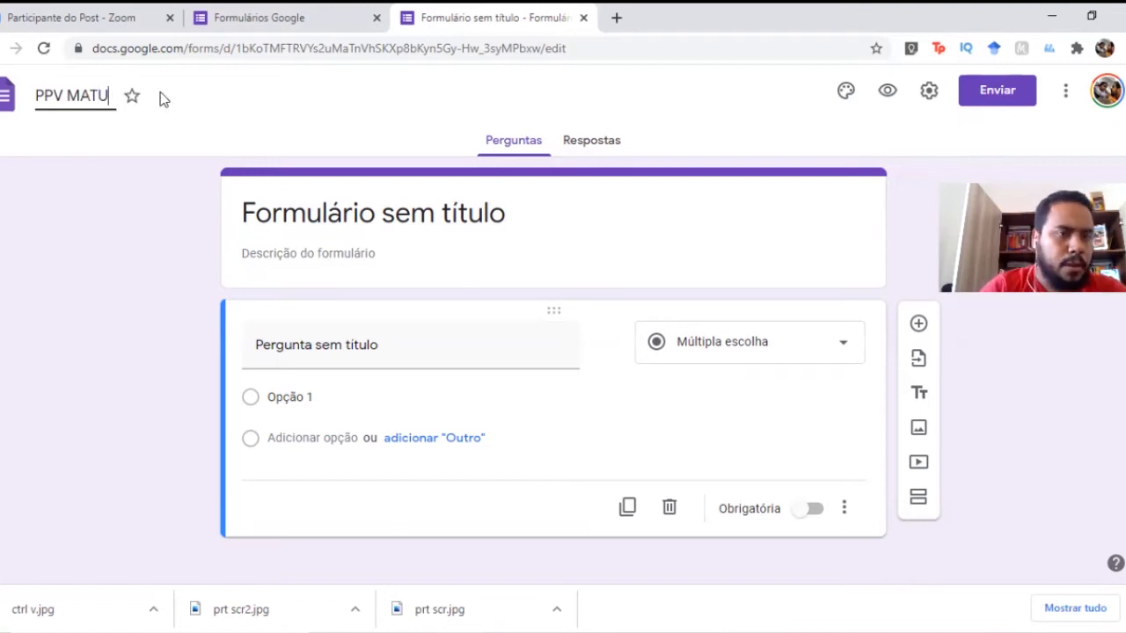
pyautogui.write('.')
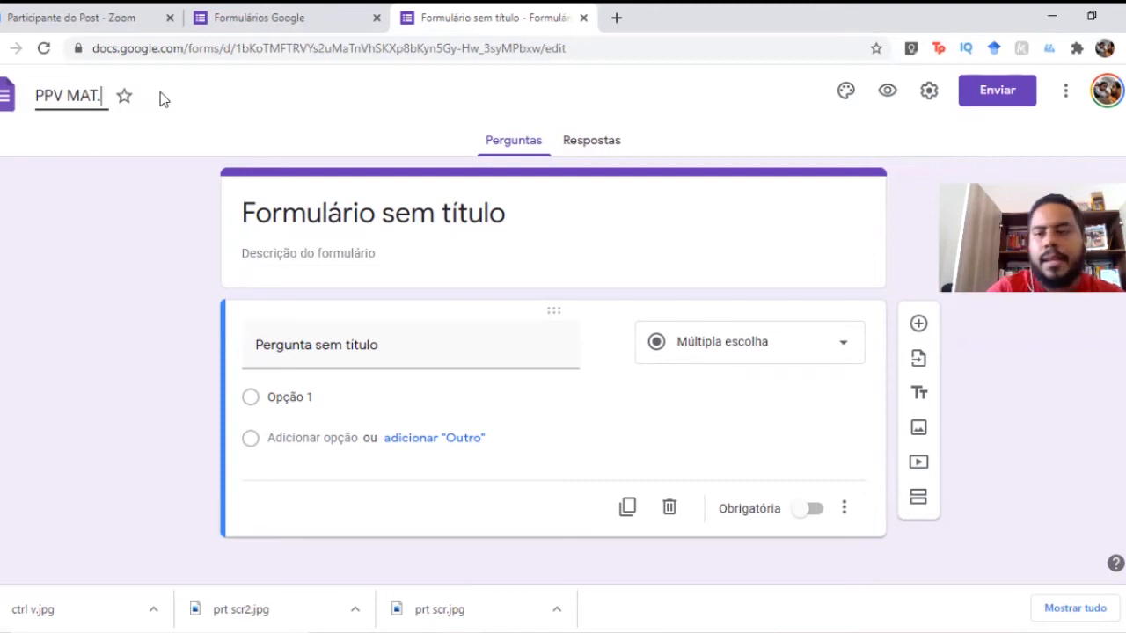
pyautogui.press('BackSpace')
pyautogui.write('UTINO')
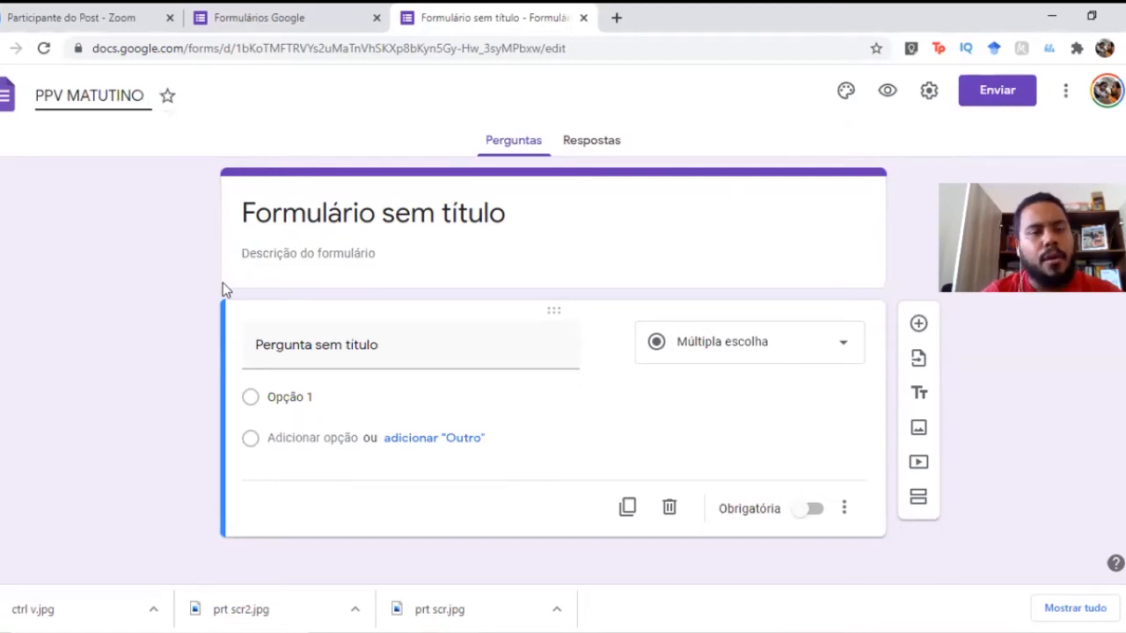
pyautogui.write('6')
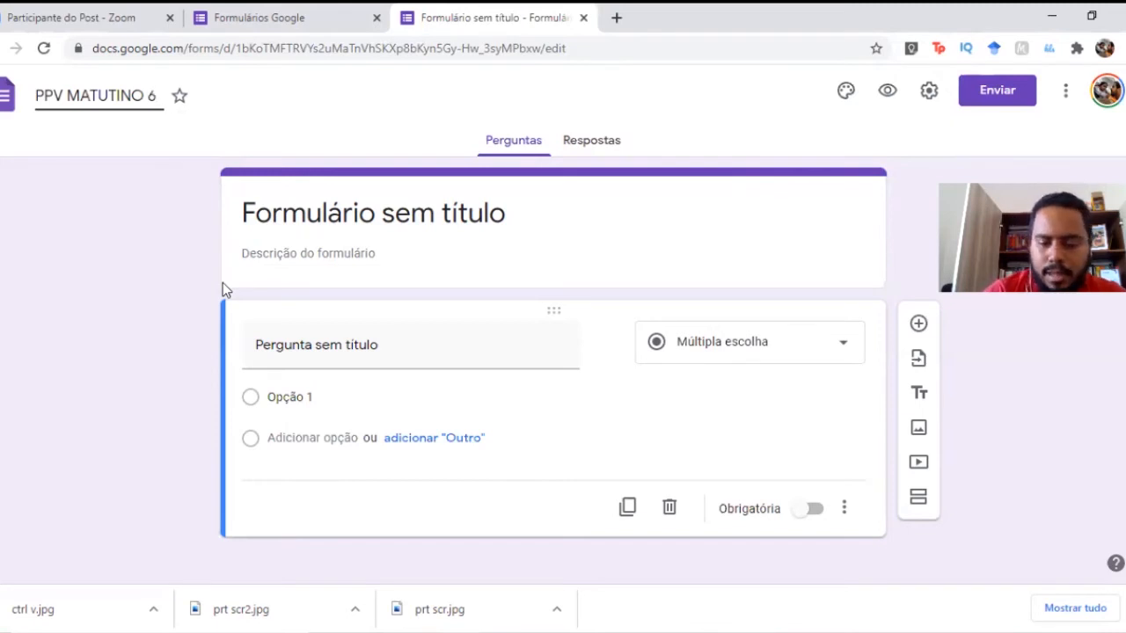
pyautogui.write('º ANO')
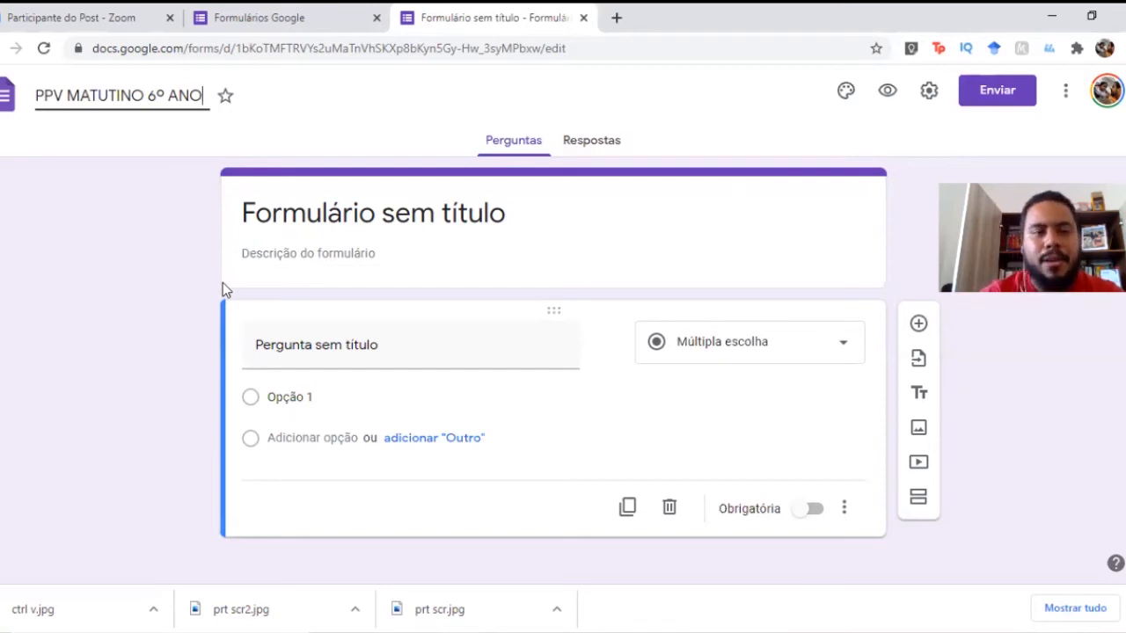
pyautogui.write('A')
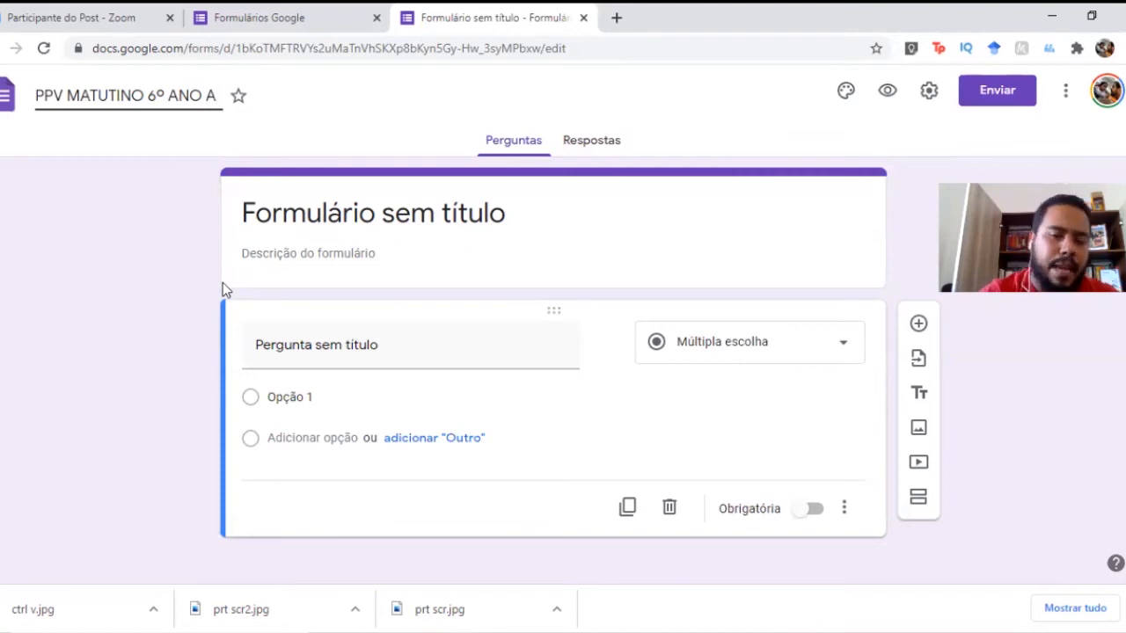
pyautogui.press('BackSpace')
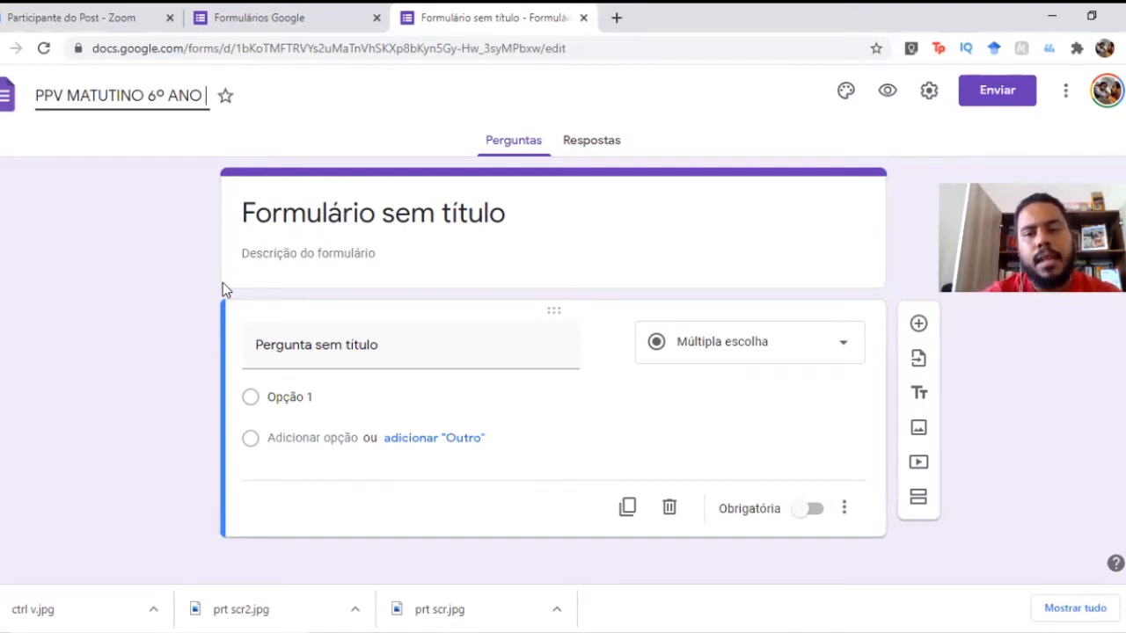
pyautogui.write('CI')
pyautogui.press('BackSpace')
pyautogui.press('BackSpace')
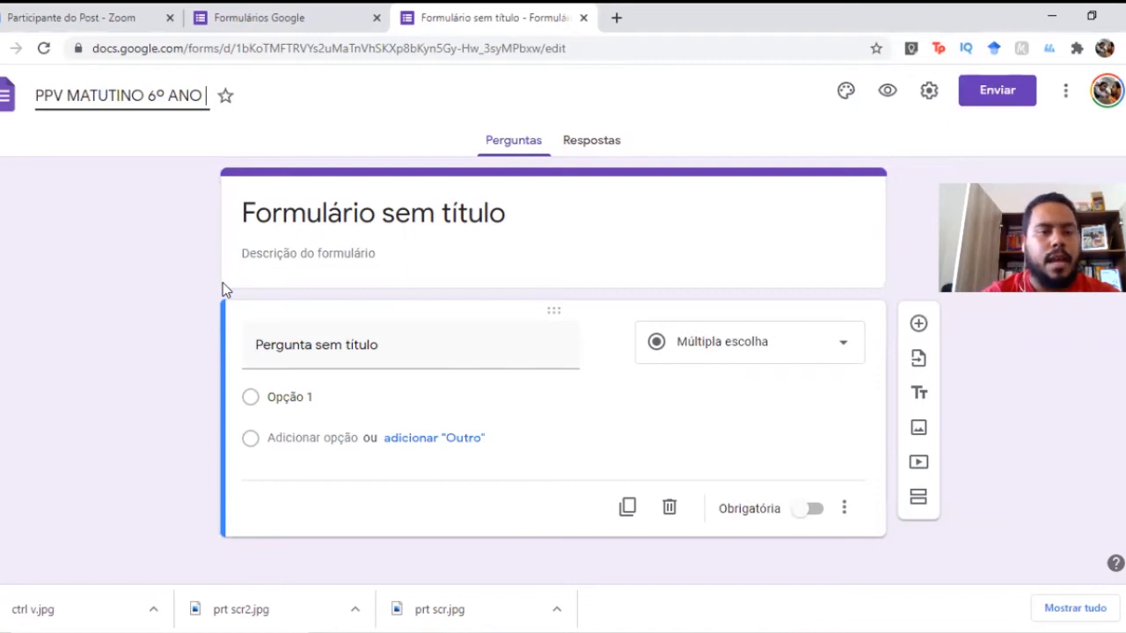
pyautogui.write('INGLE')
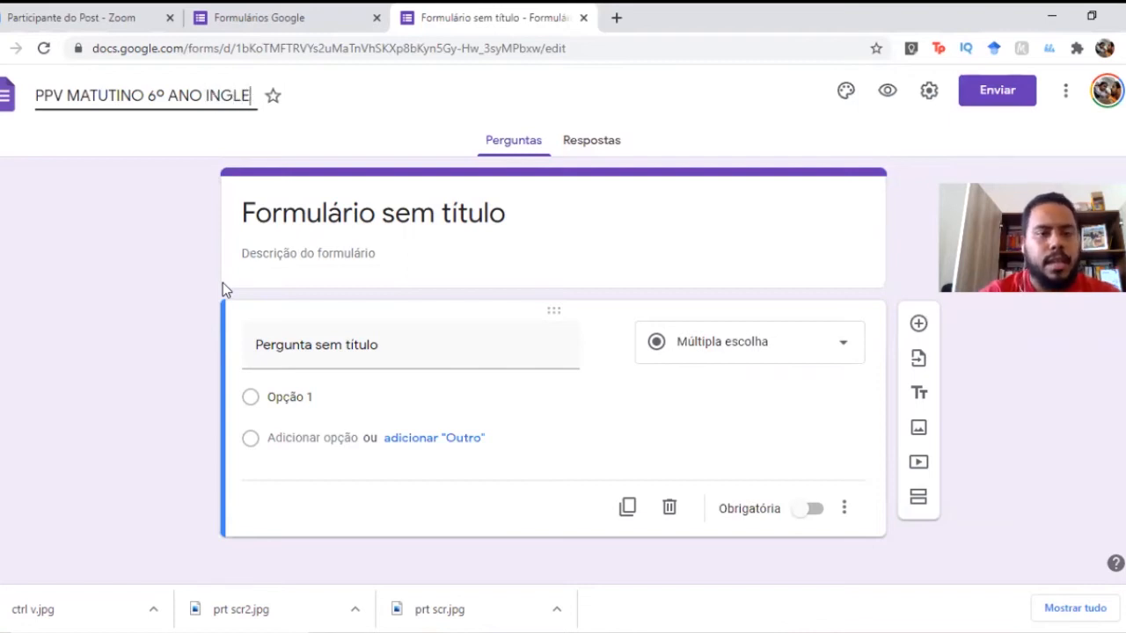
pyautogui.press('BackSpace')
pyautogui.write('ÊS')
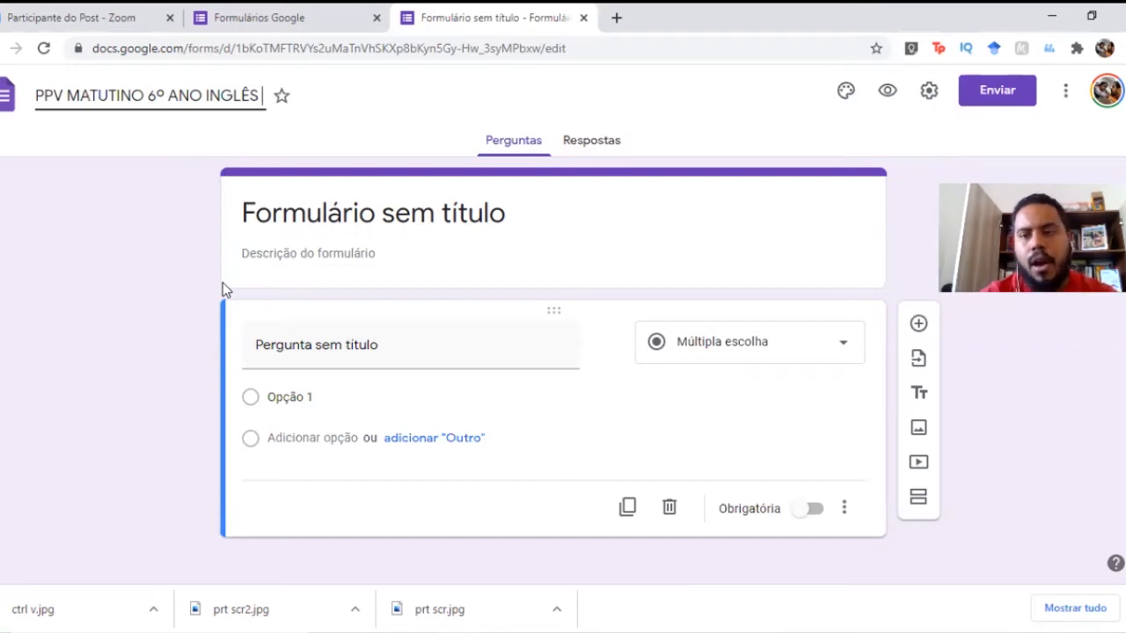
pyautogui.press('BackSpace')
pyautogui.press('BackSpace')
pyautogui.press('BackSpace')
pyautogui.press('BackSpace')
pyautogui.press('BackSpace')
pyautogui.press('BackSpace')
pyautogui.press('BackSpace')
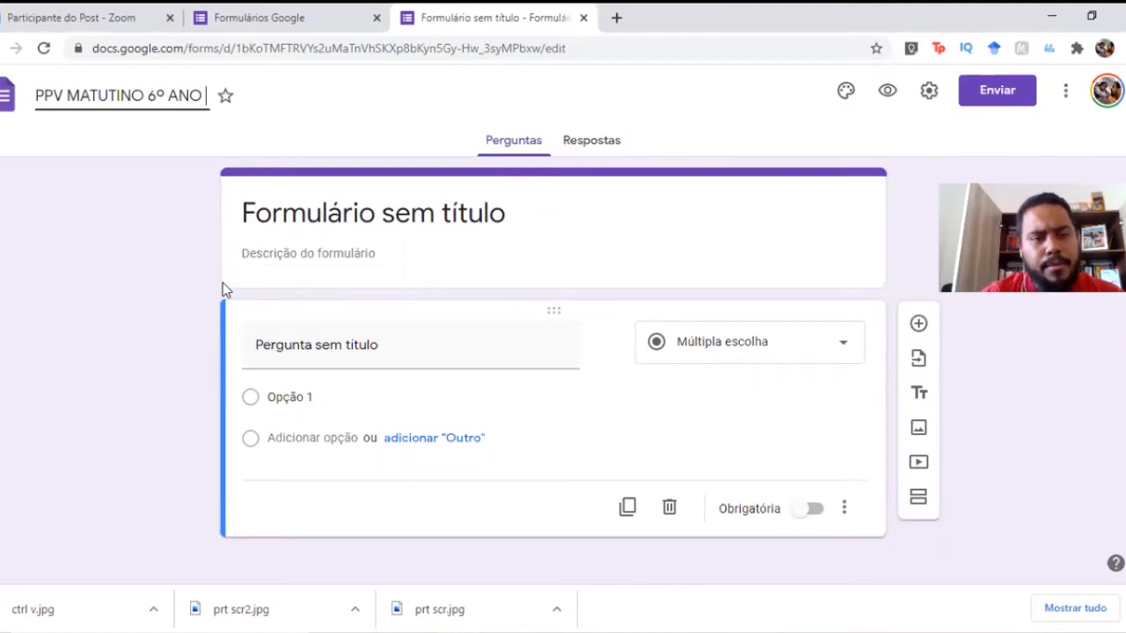
# Complete the form's file name by appending "ATIVIDADE 1 - SINTAXE" after "6º ANO"
pyautogui.write('1')
pyautogui.press('BackSpace')
pyautogui.write('ATIVIDAD')
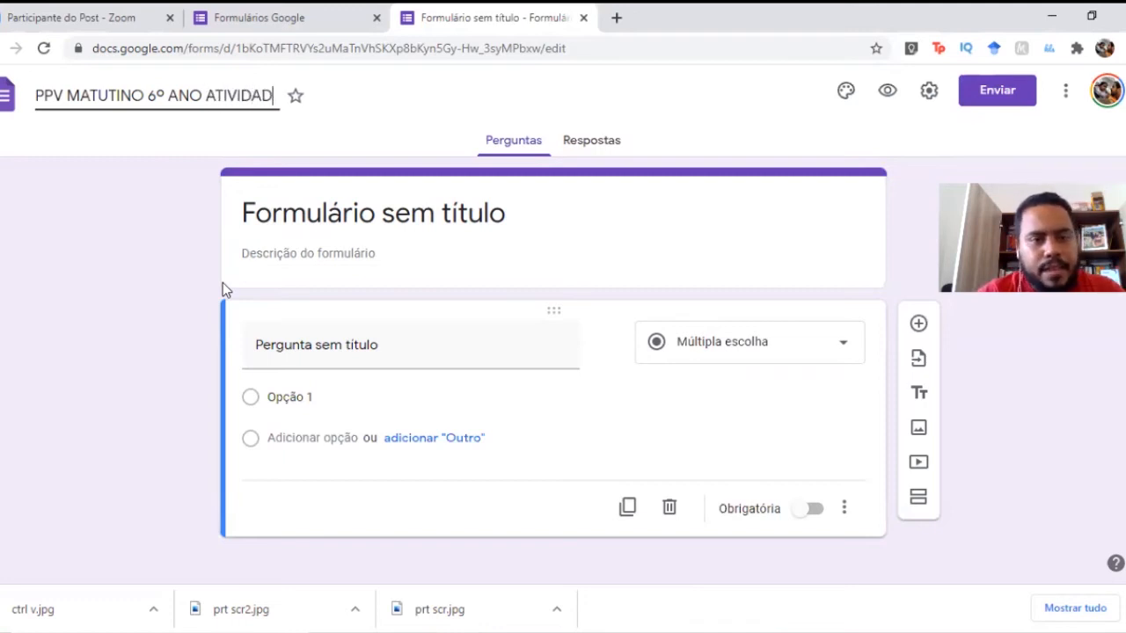
pyautogui.write('E 1 - SINTAXE')
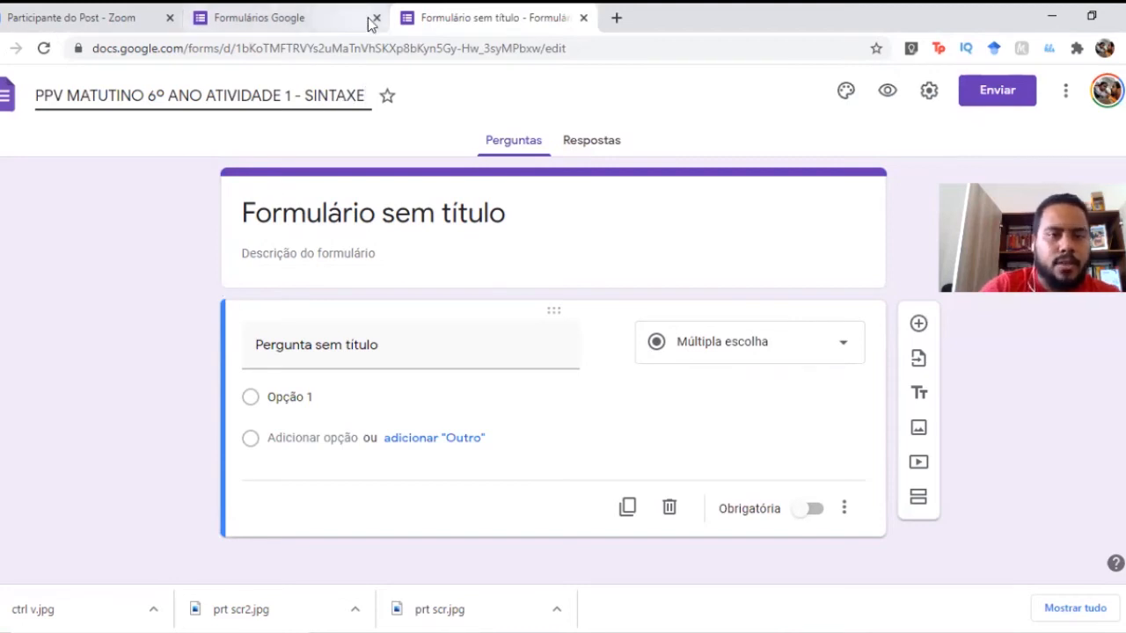
# Examine how the existing PPV MATUTINO forms are named and the list's sort options, and return to the new form
pyautogui.click(316, 19)
pyautogui.scroll(-2, 420, 387)
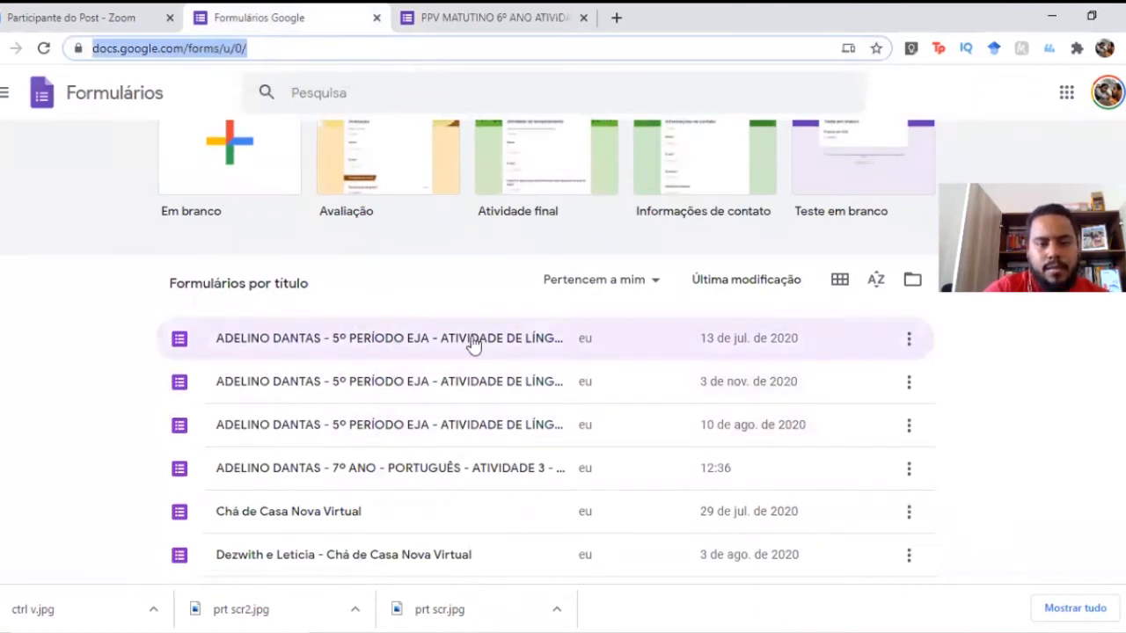
pyautogui.scroll(-6, 465, 425)
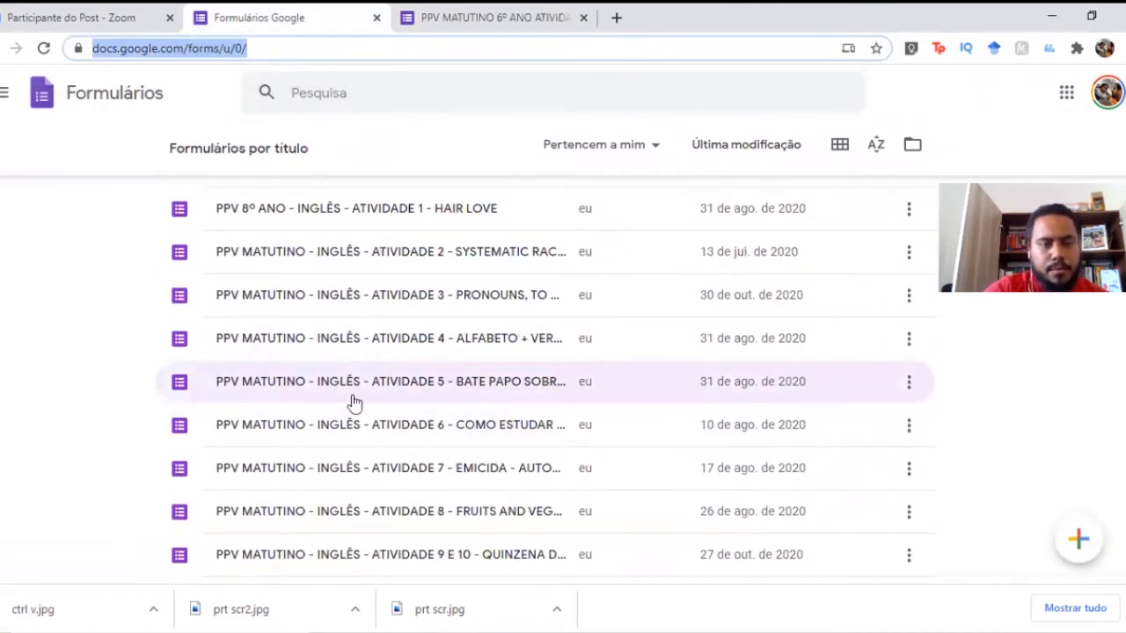
pyautogui.scroll(-2, 312, 276)
pyautogui.scroll(1, 312, 276)
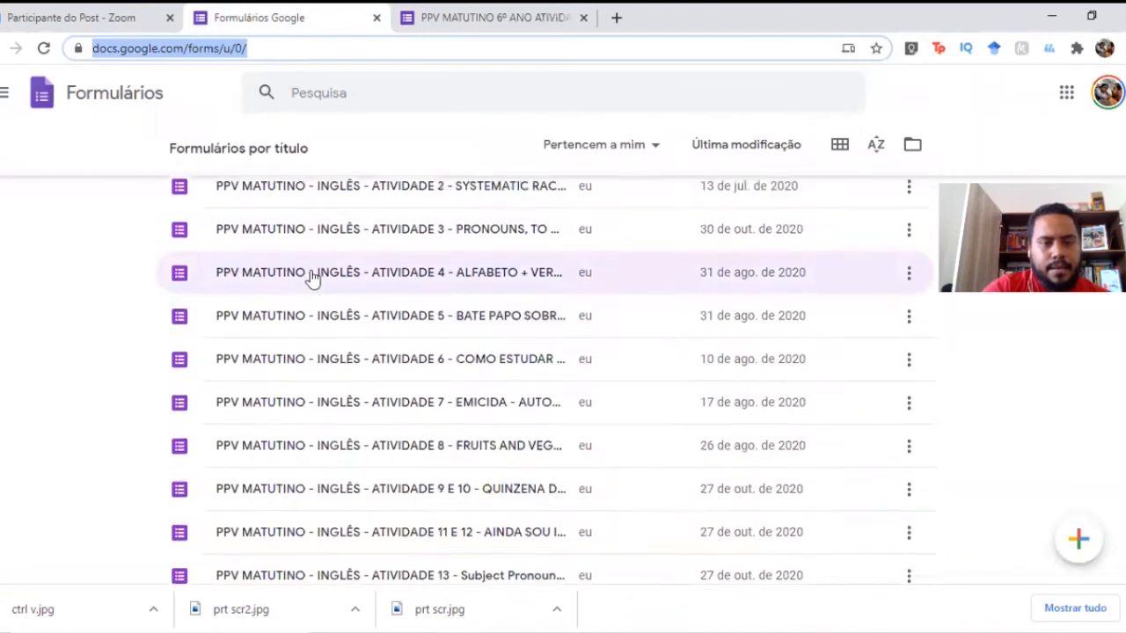
pyautogui.scroll(1, 312, 276)
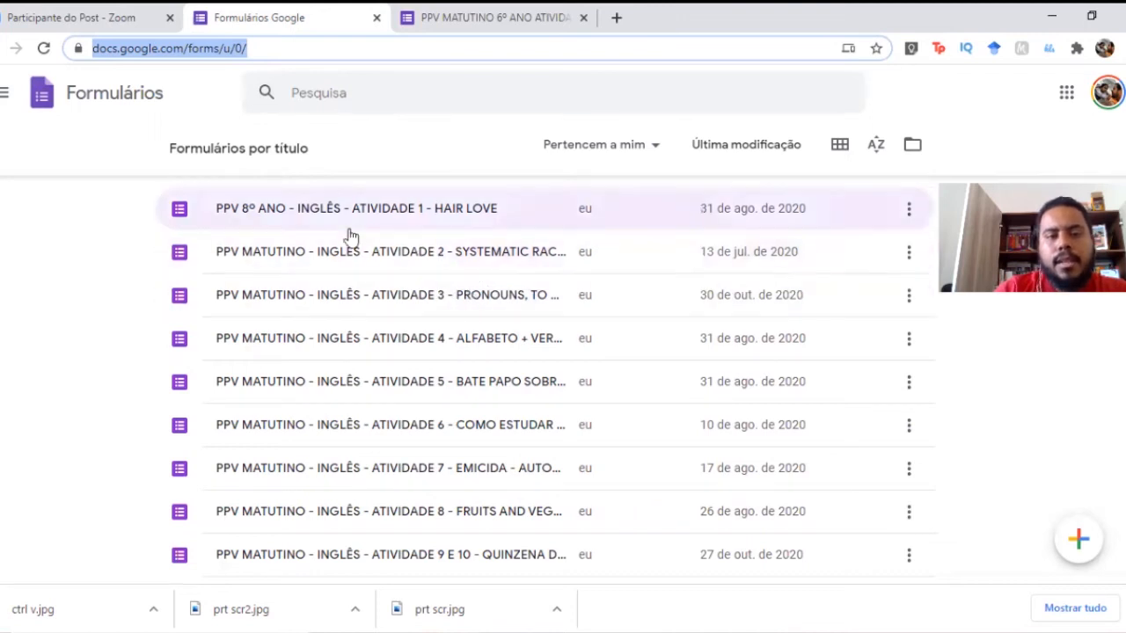
pyautogui.click(881, 159)
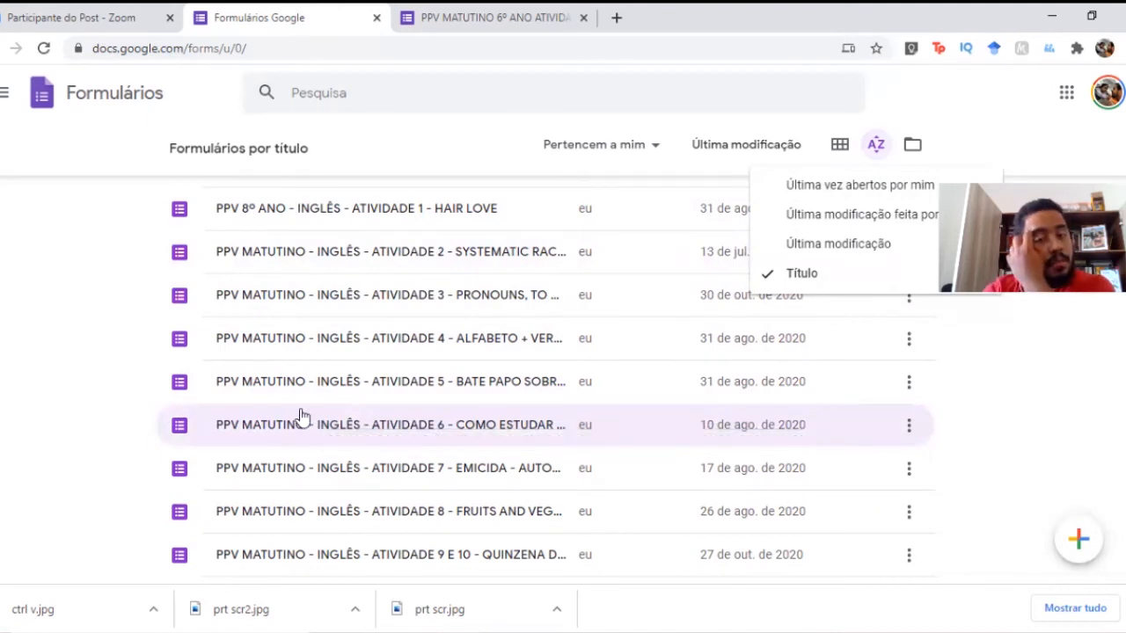
pyautogui.click(485, 20)
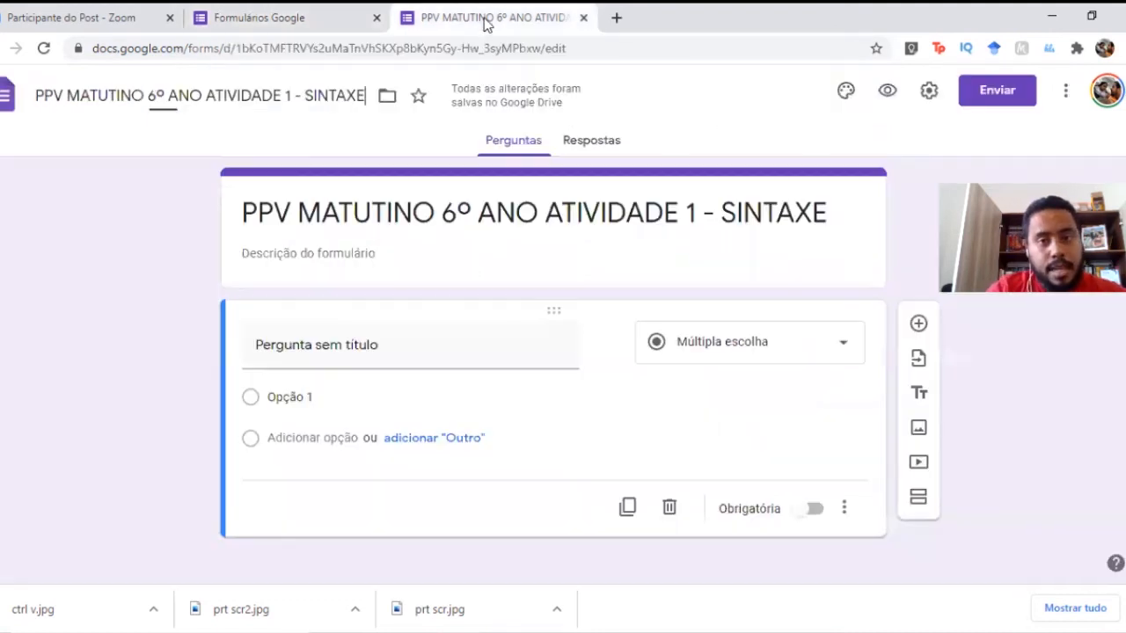
# Copy the form's file name "PPV MATUTINO 6º ANO ATIVIDADE 1 - SINTAXE" and paste it over the form's title
pyautogui.tripleClick(247, 95)
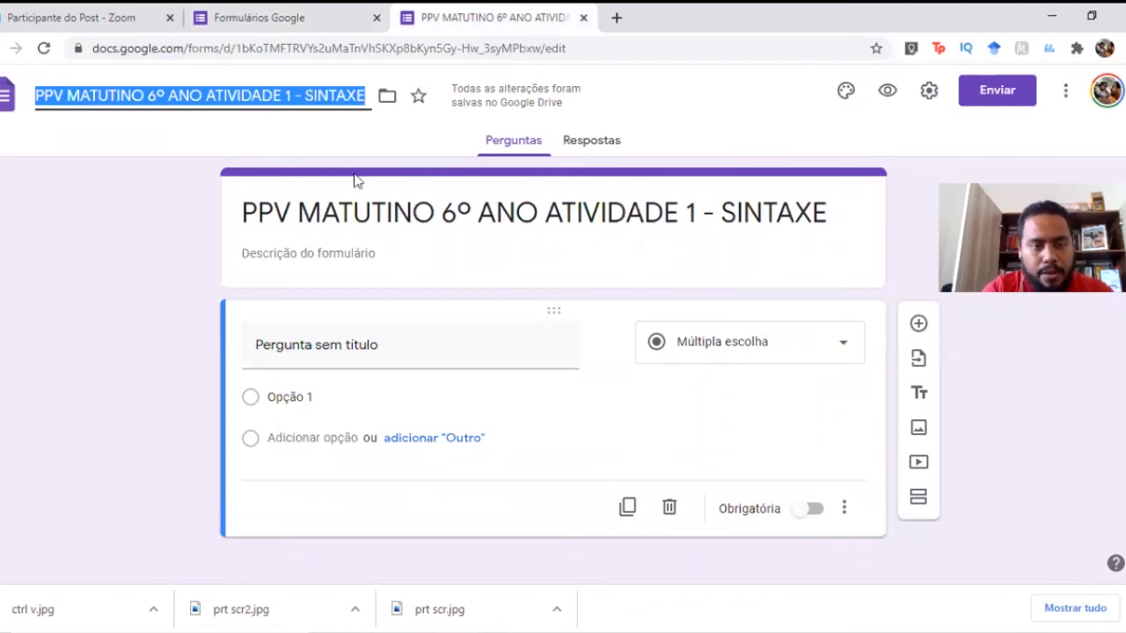
pyautogui.click(444, 216)
pyautogui.click(444, 238)
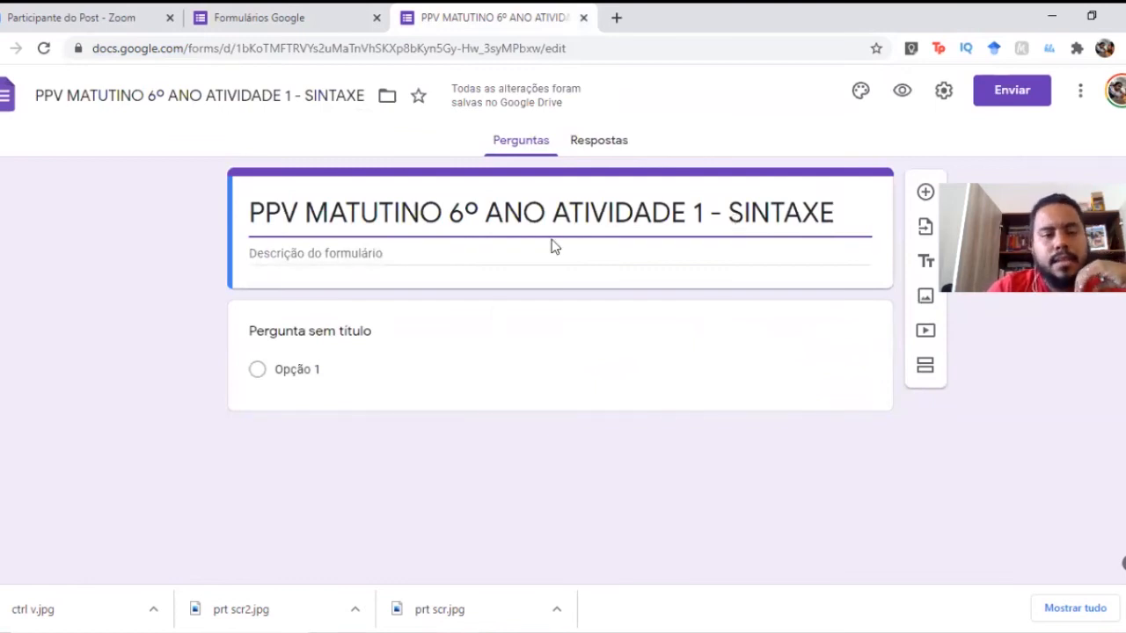
pyautogui.doubleClick(185, 95)
pyautogui.tripleClick(172, 94)
pyautogui.hotkey('ctrl', 'c')
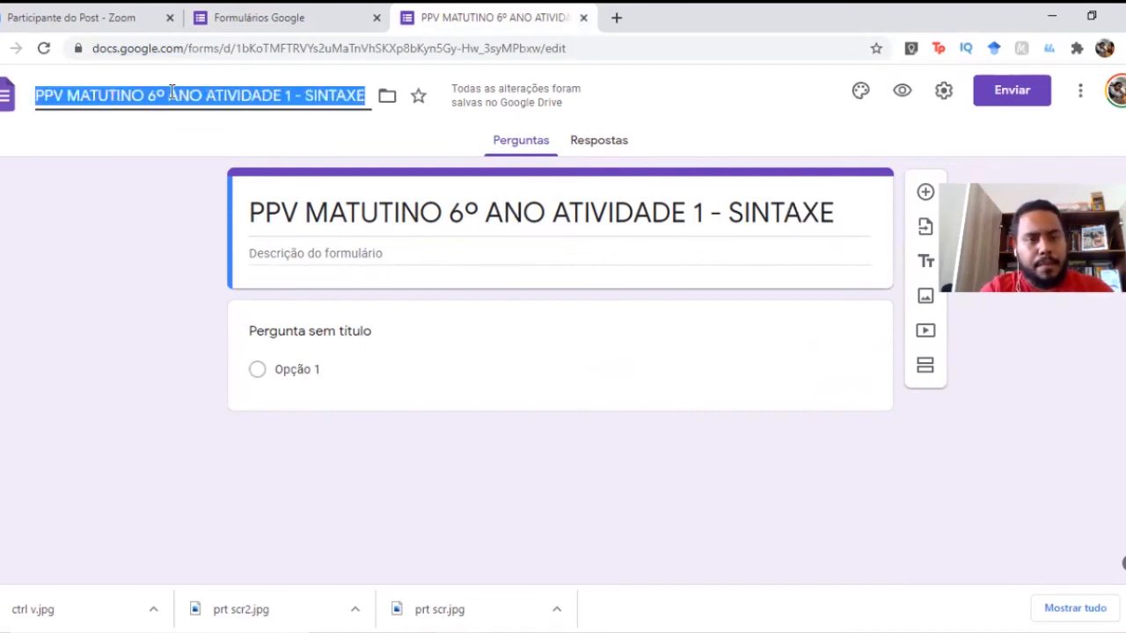
pyautogui.tripleClick(409, 212)
pyautogui.hotkey('ctrl', 'v')
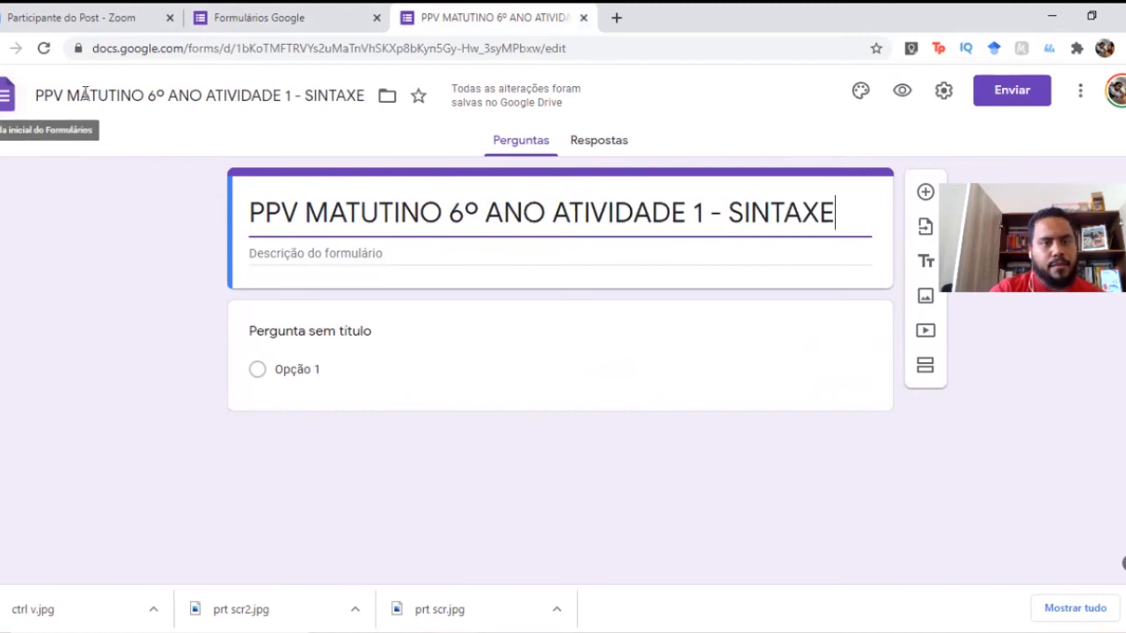
# Look through the title-sorted list of existing forms for the entry of the new 6º ANO SINTAXE activity
pyautogui.click(242, 18)
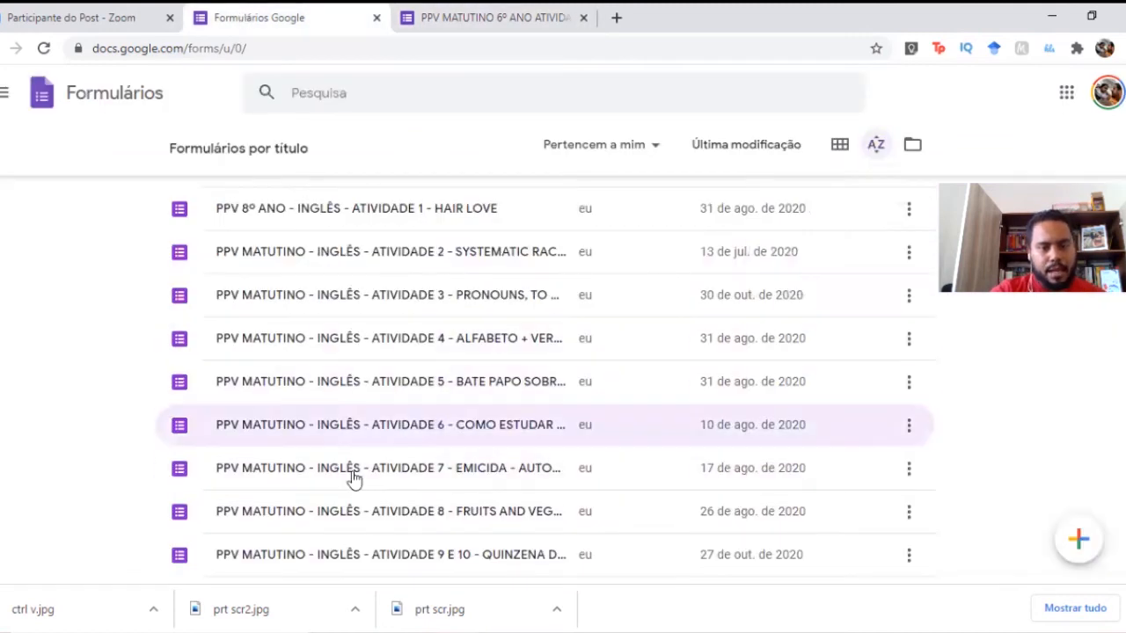
pyautogui.click(432, 17)
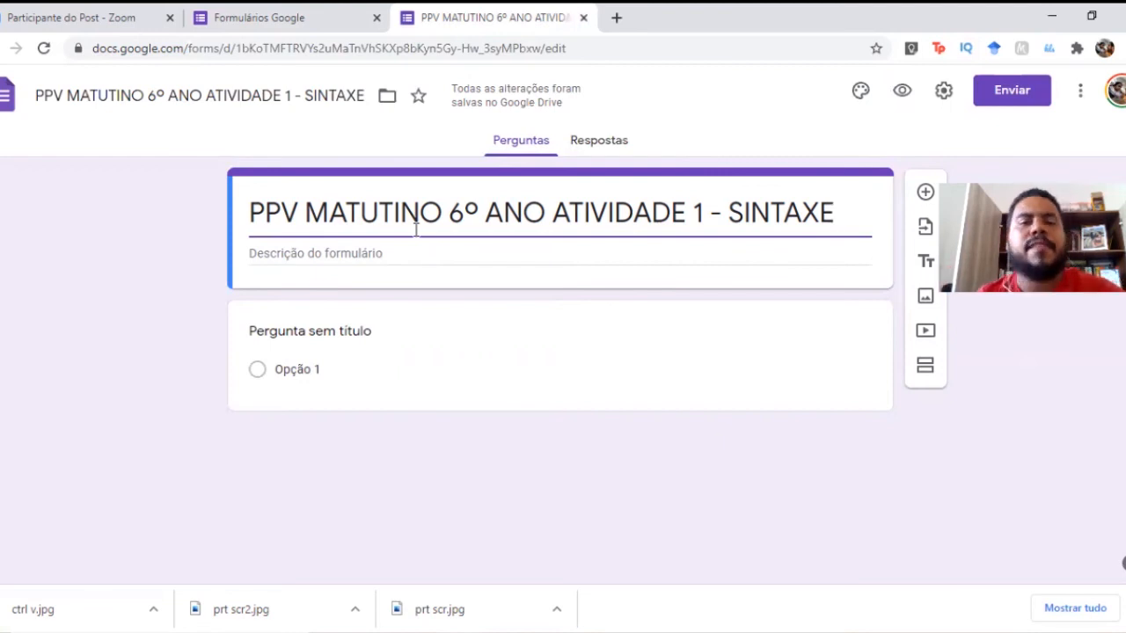
pyautogui.click(390, 252)
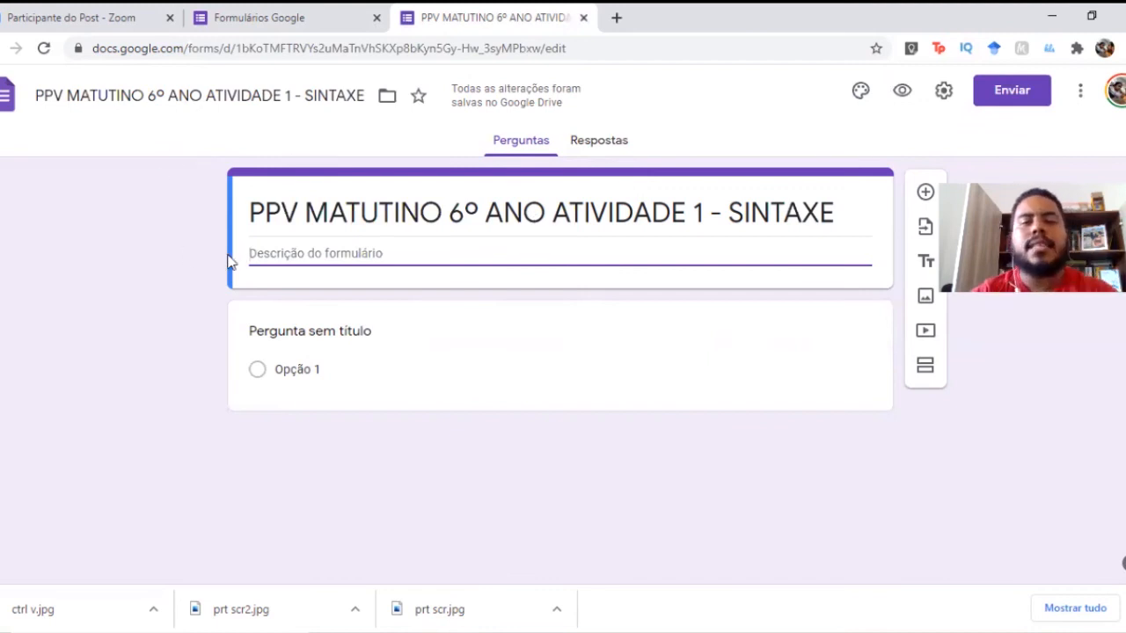
pyautogui.click(322, 13)
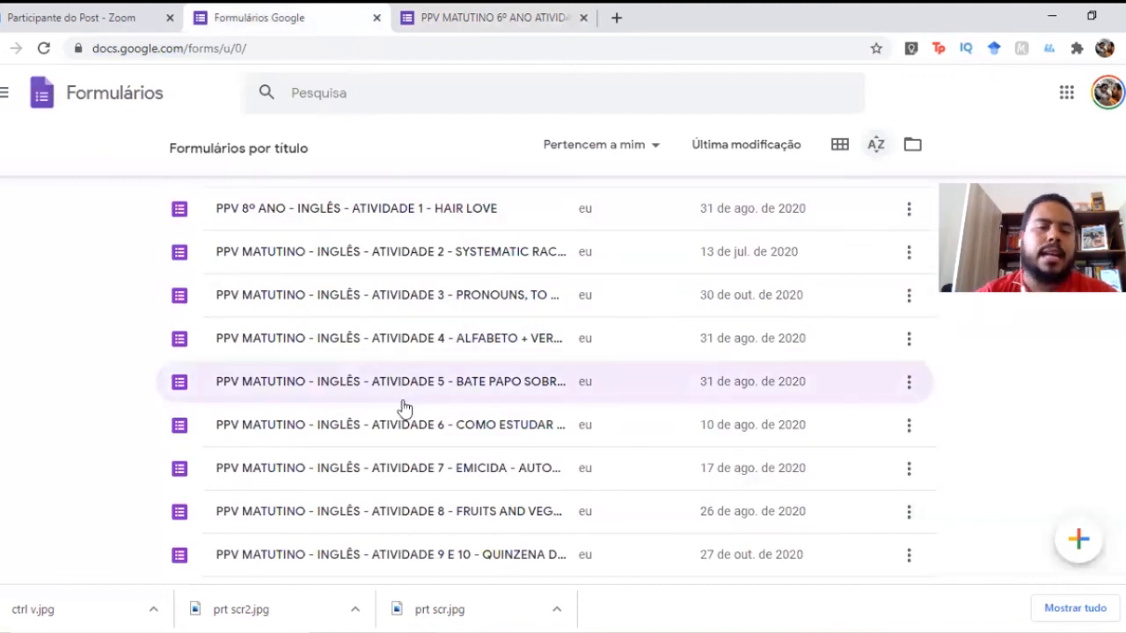
pyautogui.scroll(4, 383, 373)
pyautogui.scroll(-5, 376, 376)
pyautogui.scroll(-5, 377, 375)
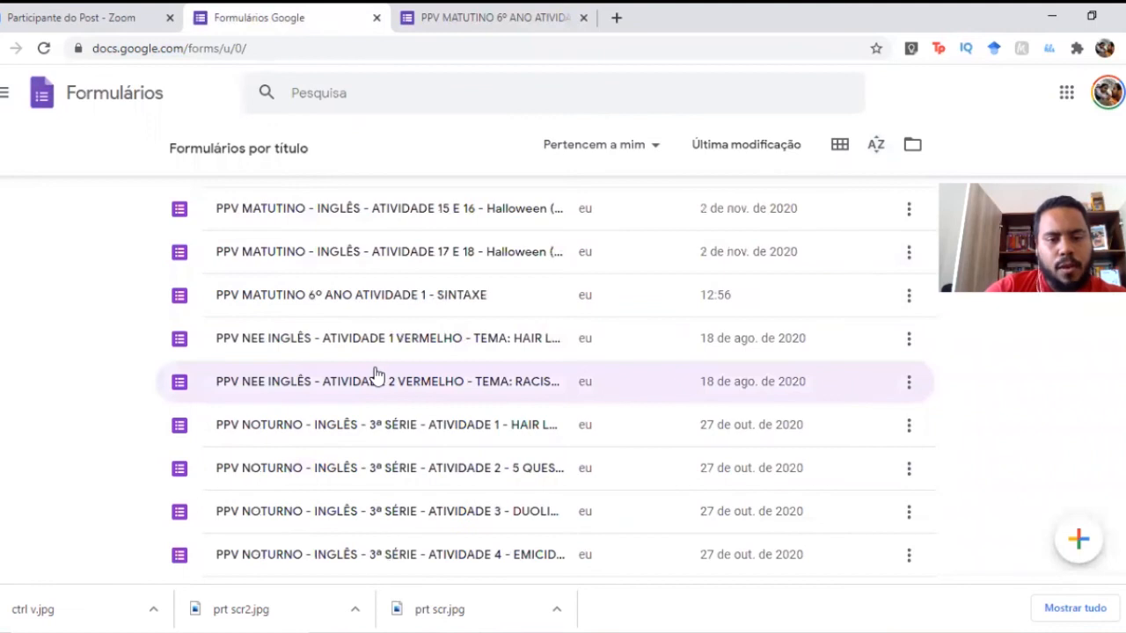
pyautogui.scroll(15, 376, 374)
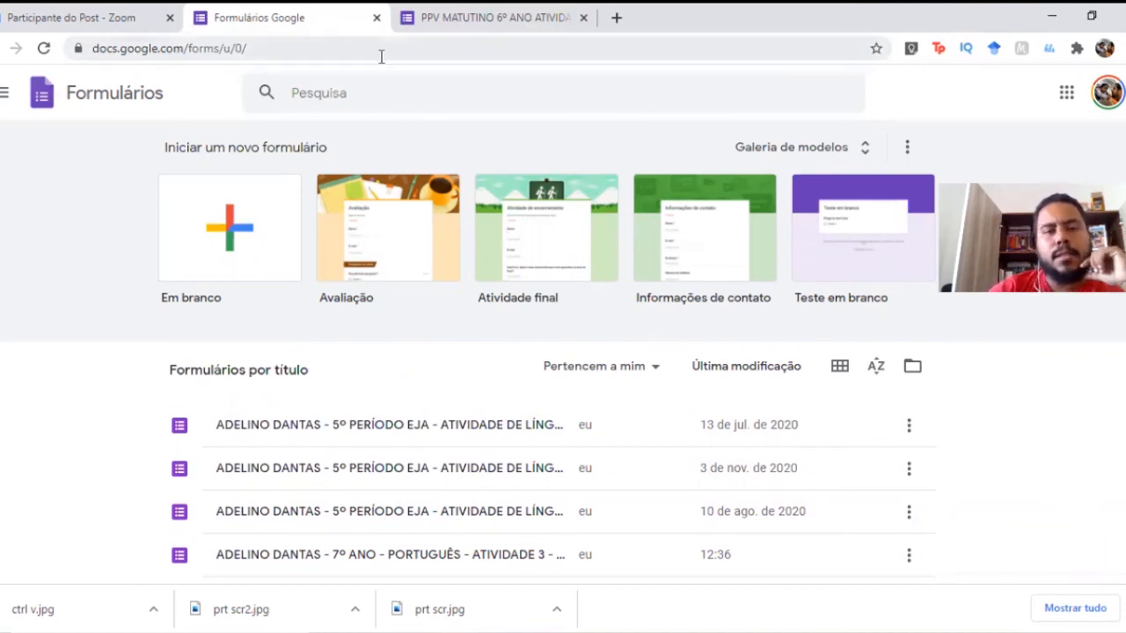
# Open Google Drive in a new browser tab and look for the new form among the files in Meu Drive
pyautogui.click(615, 18)
pyautogui.write('DRIV')
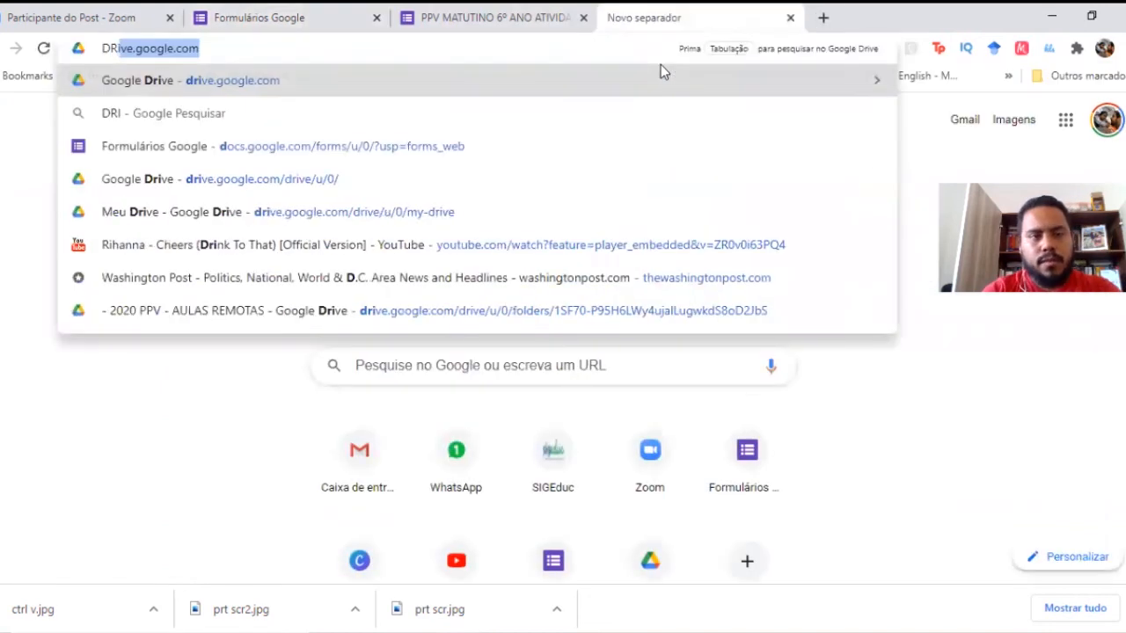
pyautogui.press('Return')
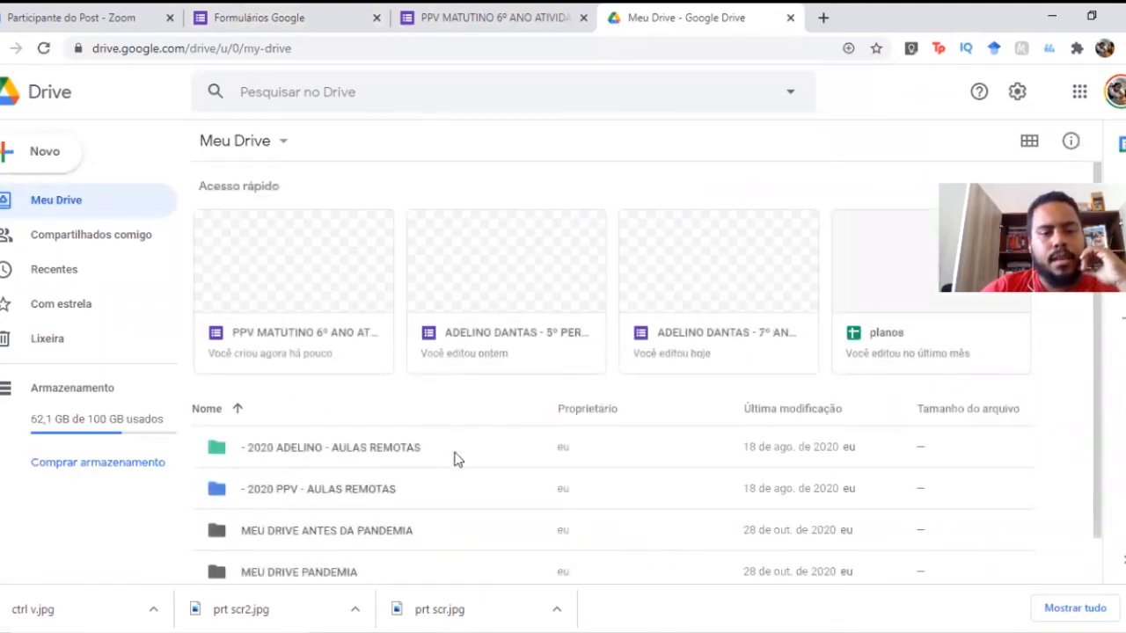
pyautogui.scroll(-1, 364, 440)
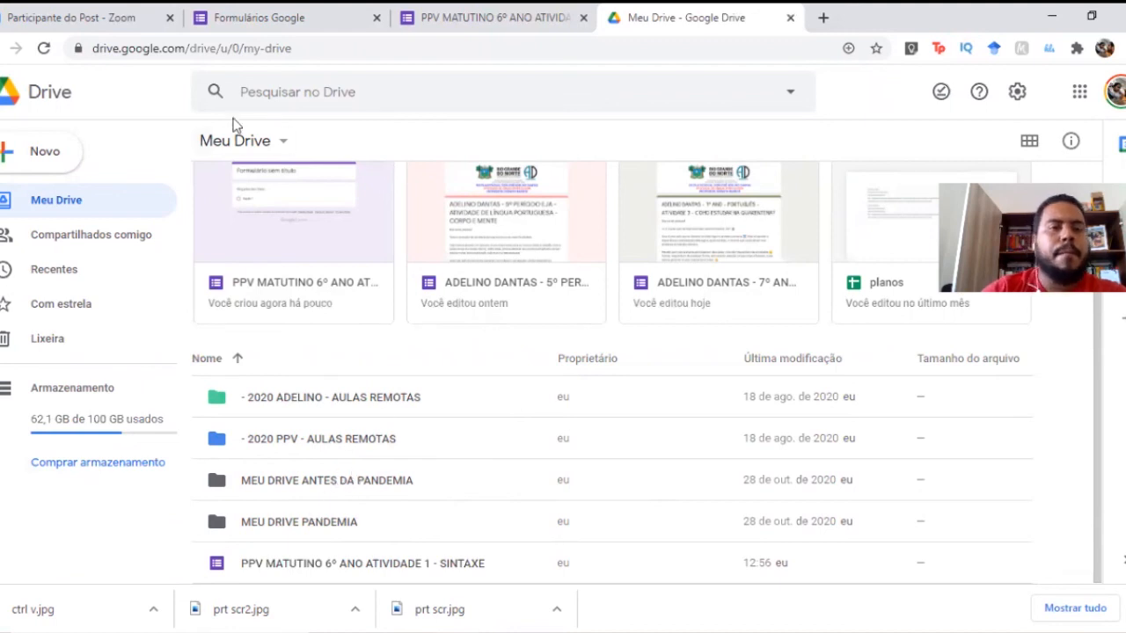
# Return to the Google Forms list and examine how the existing activities are named and ordered by school, grade and activity number
pyautogui.click(253, 12)
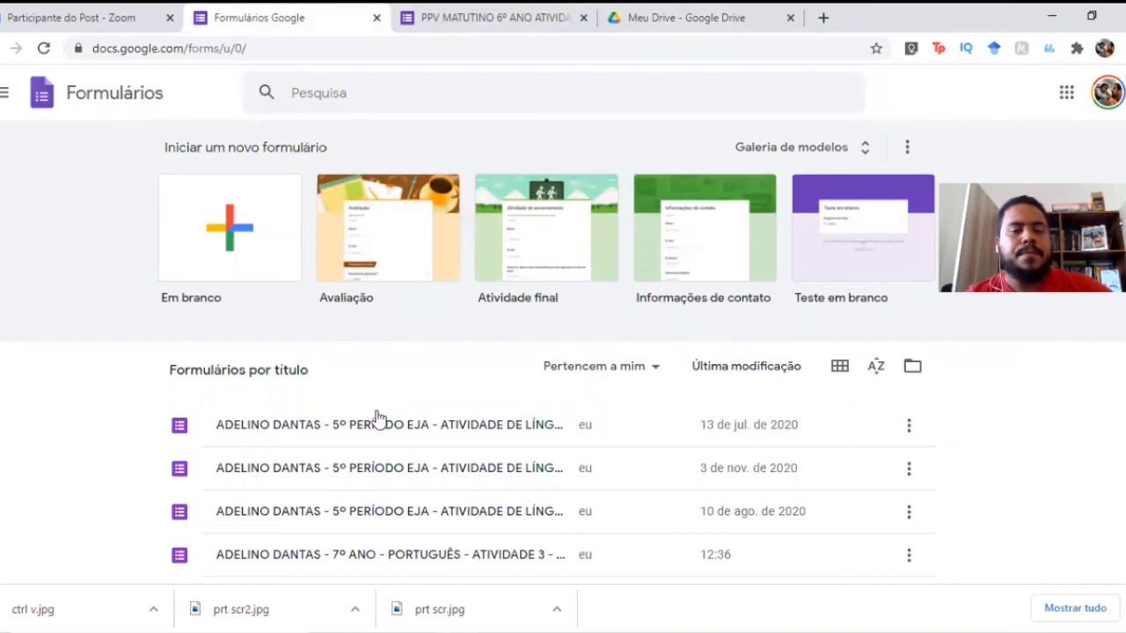
pyautogui.scroll(-3, 374, 410)
pyautogui.scroll(-4, 375, 464)
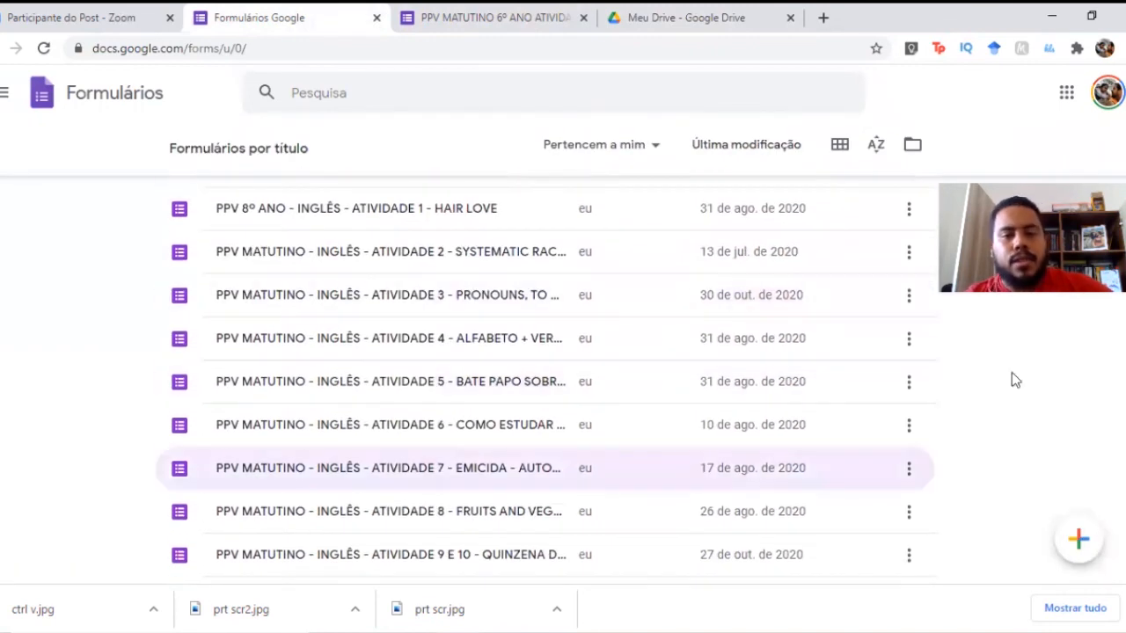
pyautogui.scroll(-5, 393, 458)
pyautogui.scroll(15, 367, 430)
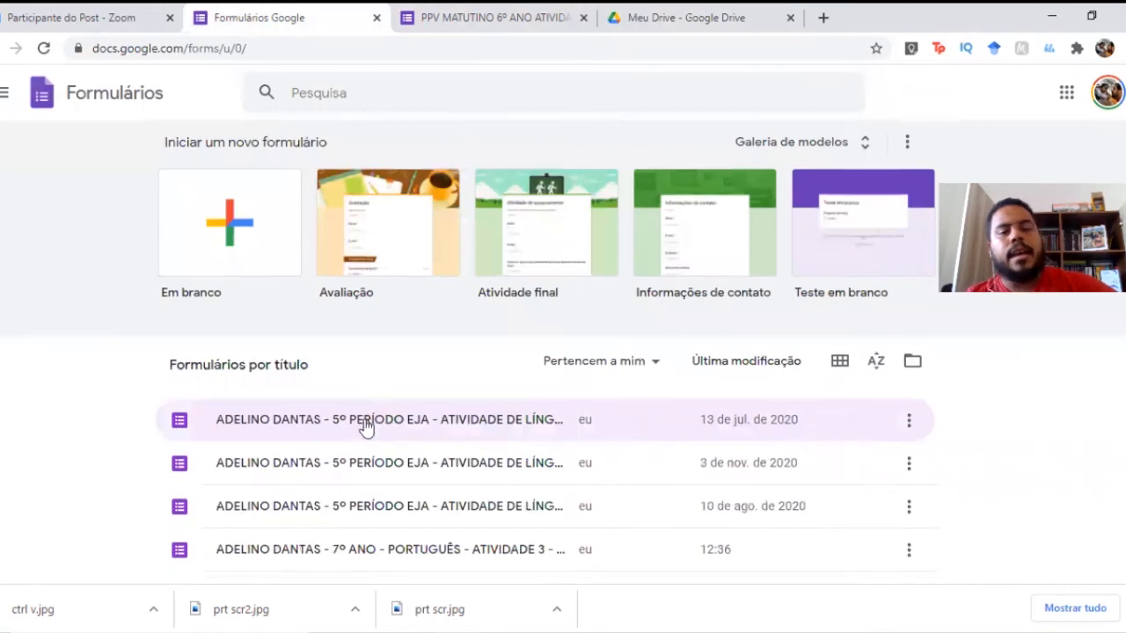
pyautogui.scroll(-4, 365, 427)
pyautogui.scroll(-4, 484, 347)
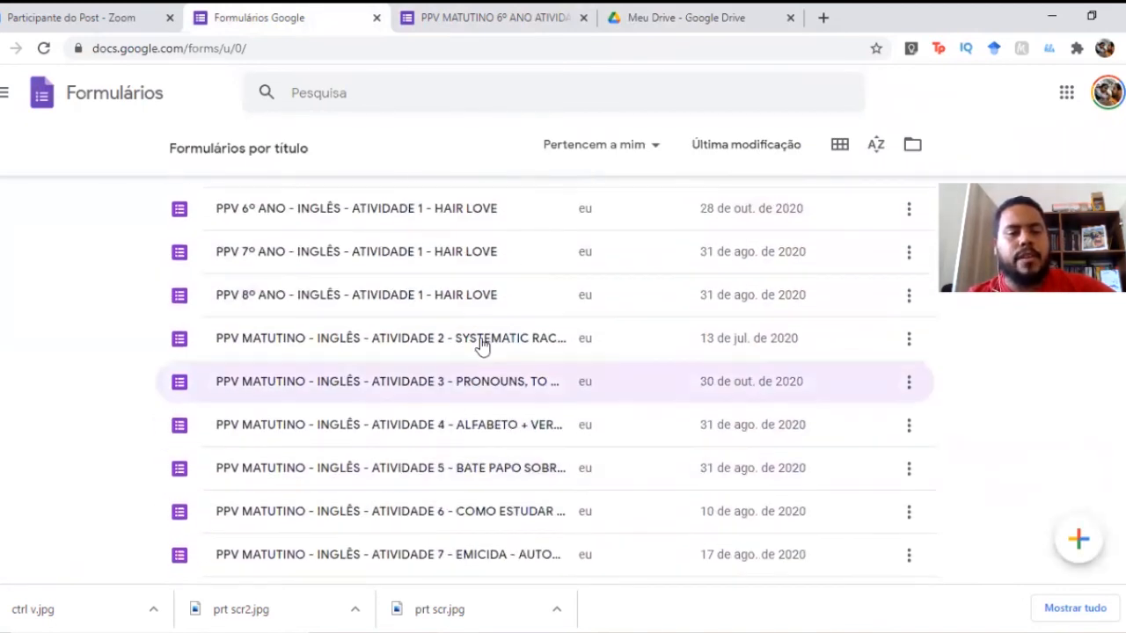
pyautogui.scroll(-5, 533, 418)
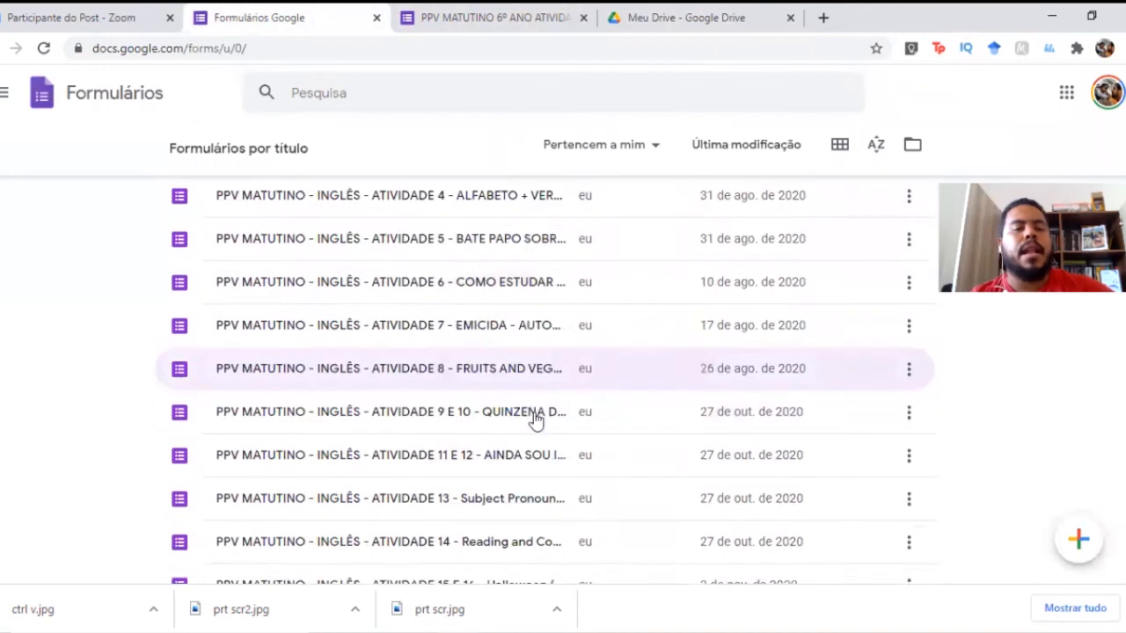
pyautogui.scroll(10, 525, 433)
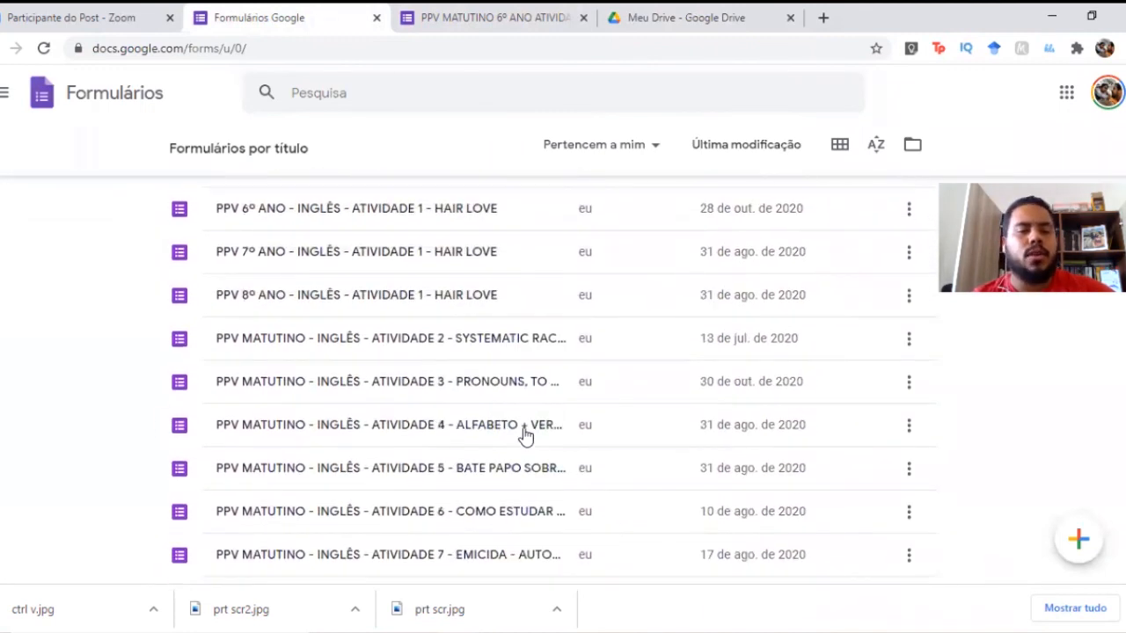